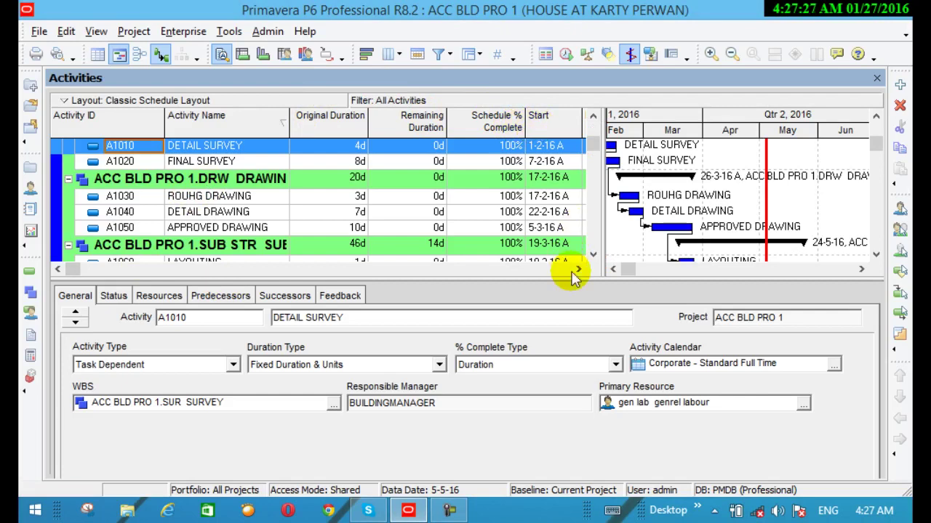
Step: Open the column settings for the activity table and move the dialog clear of the lower screen edge
click(579, 269)
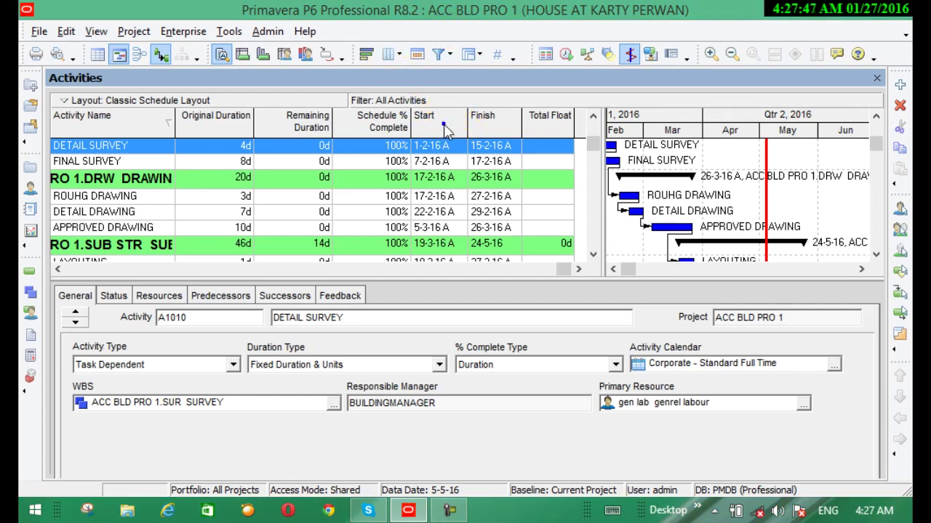
right_click(444, 127)
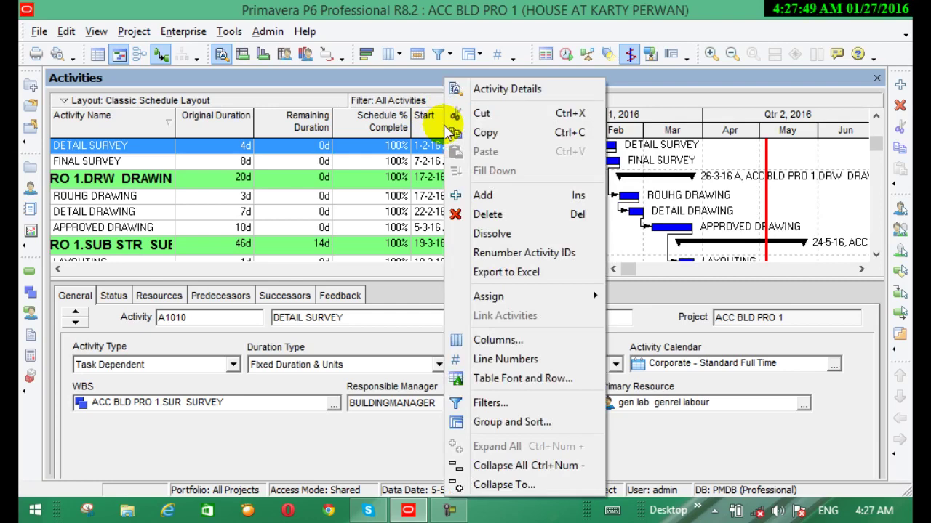
click(514, 340)
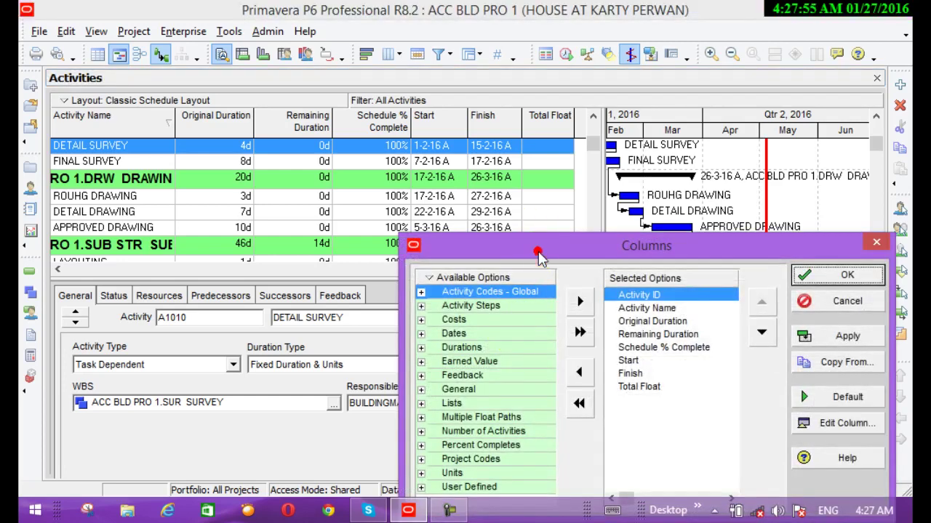
drag(538, 255, 523, 230)
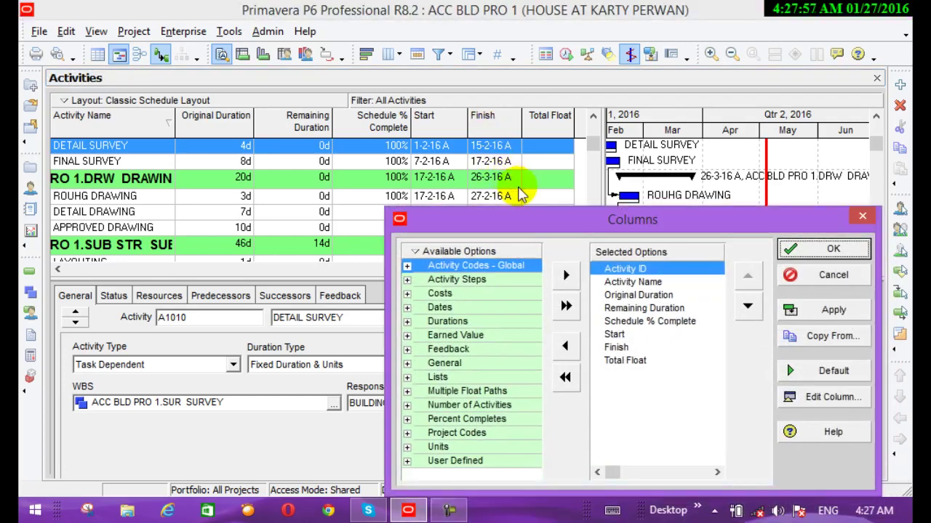
drag(522, 217, 511, 132)
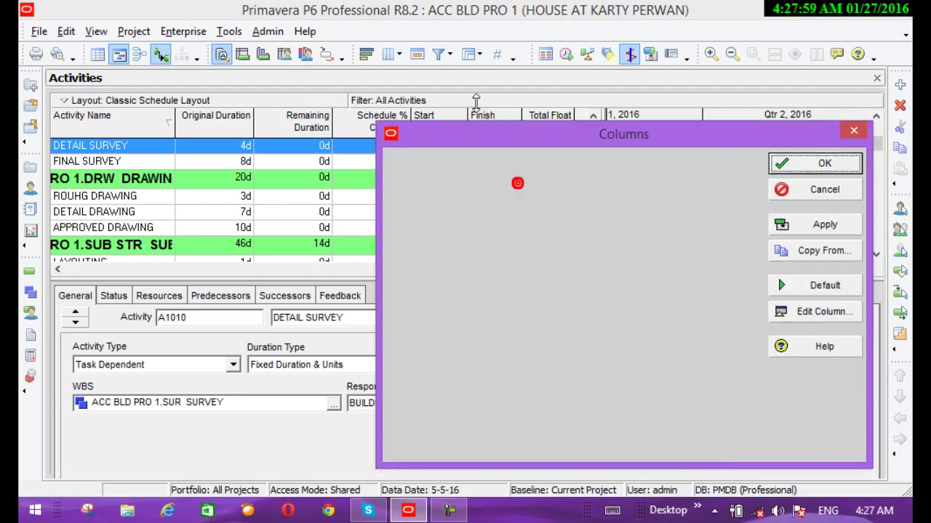
drag(476, 100, 469, 95)
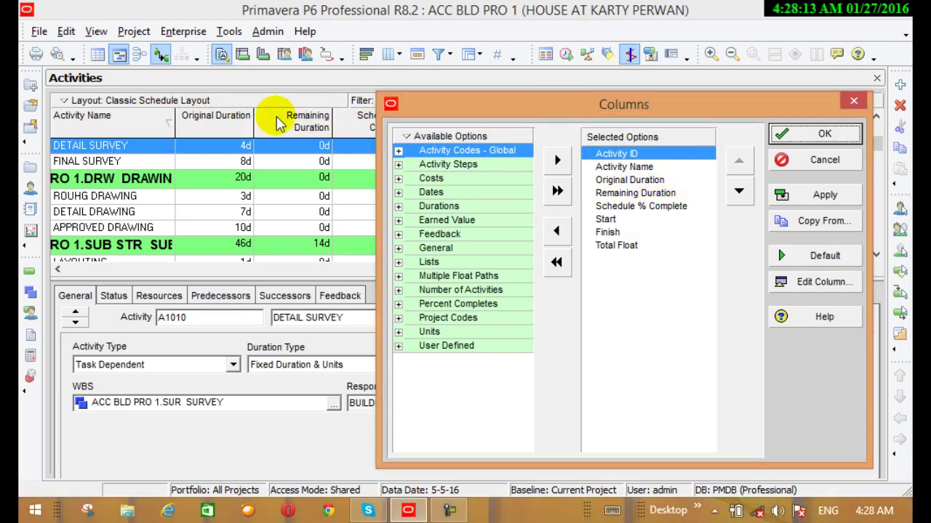
Step: Add Actual Labor Cost, Actual Nonlabor Cost and Actual Total Cost from the Costs group to the selected columns
click(399, 179)
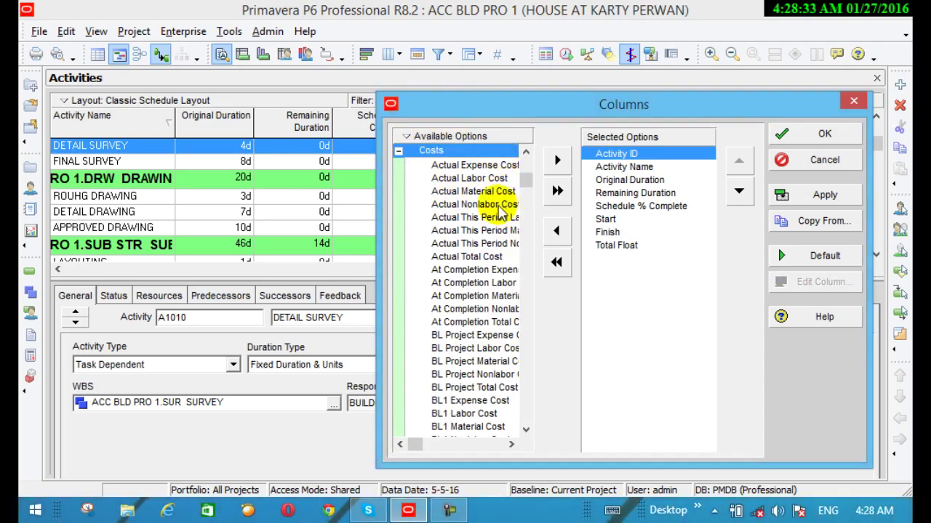
click(480, 181)
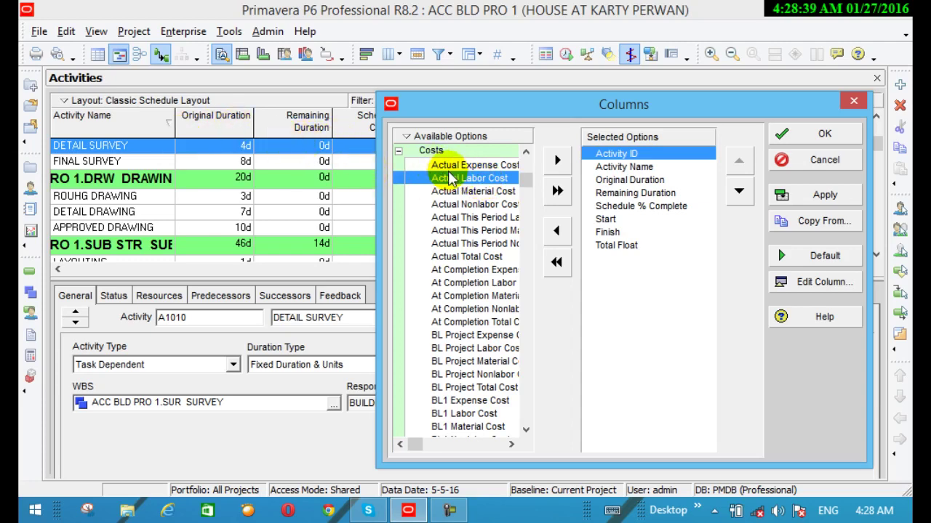
click(557, 163)
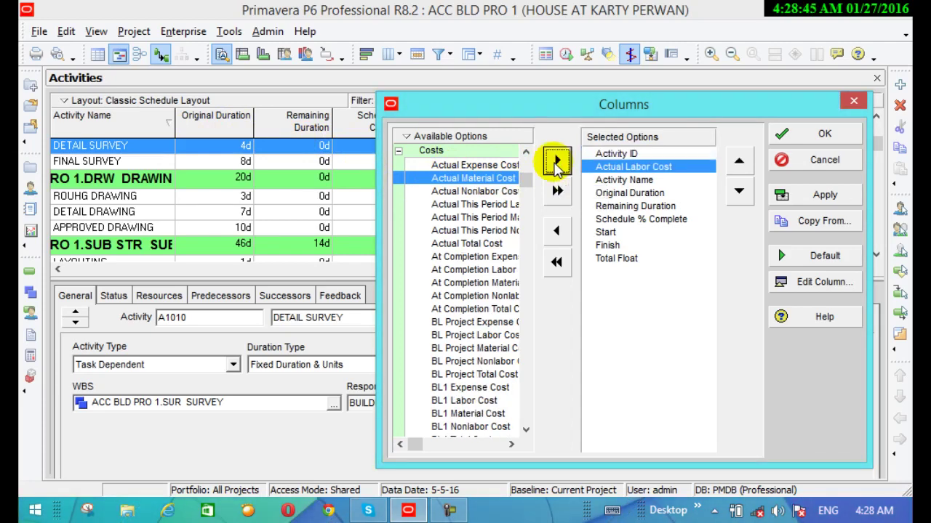
click(449, 193)
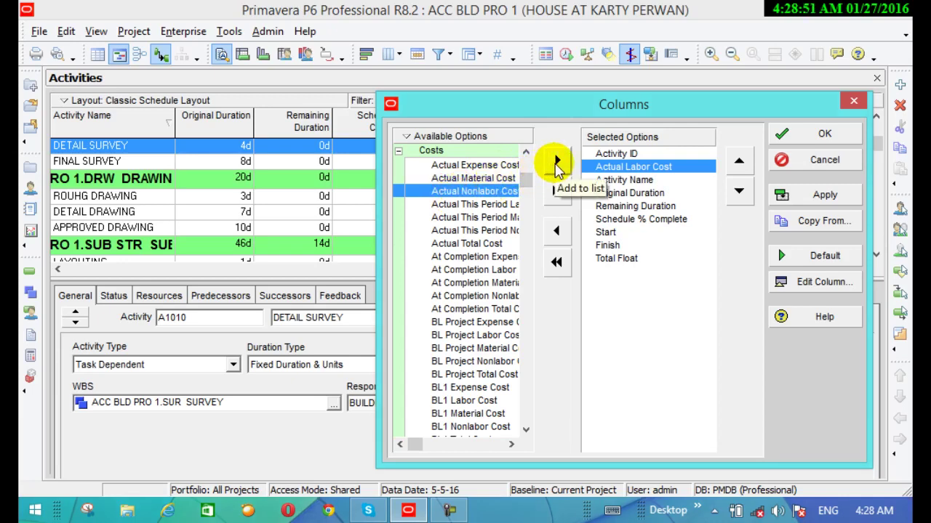
click(557, 166)
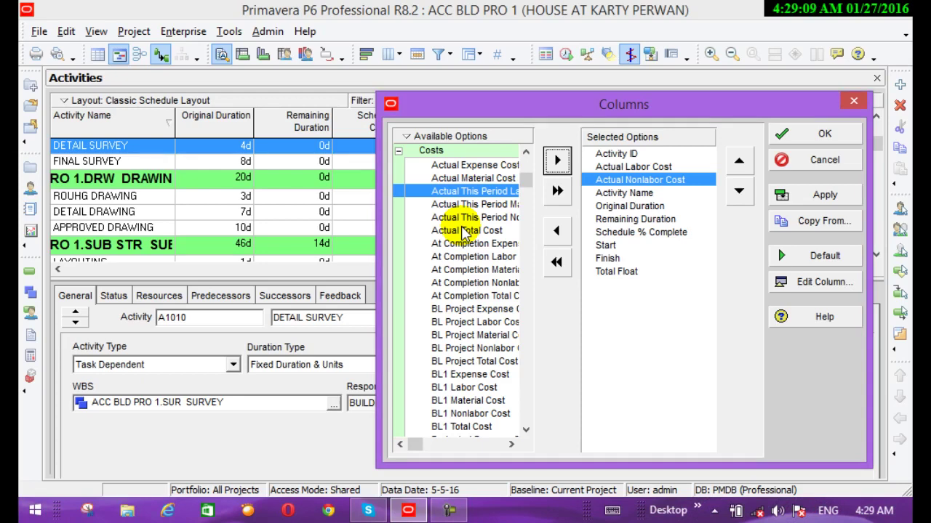
click(464, 231)
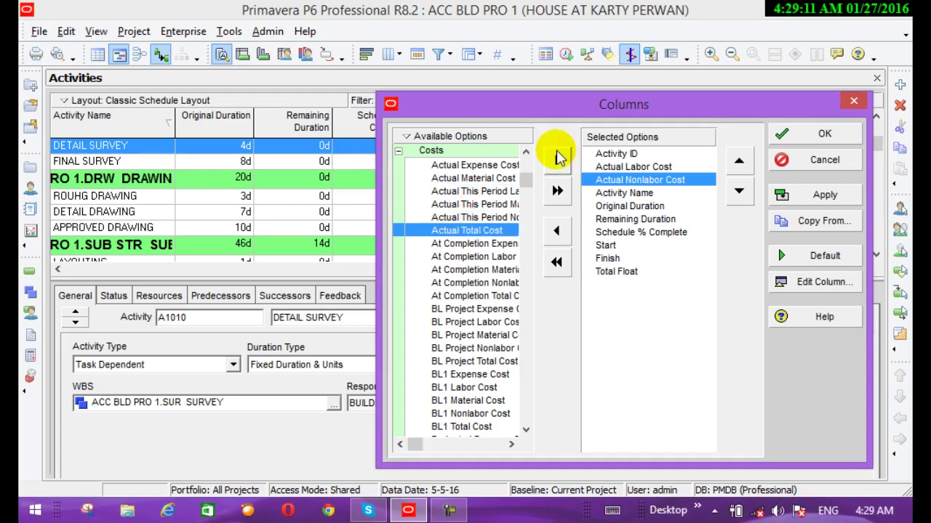
click(557, 160)
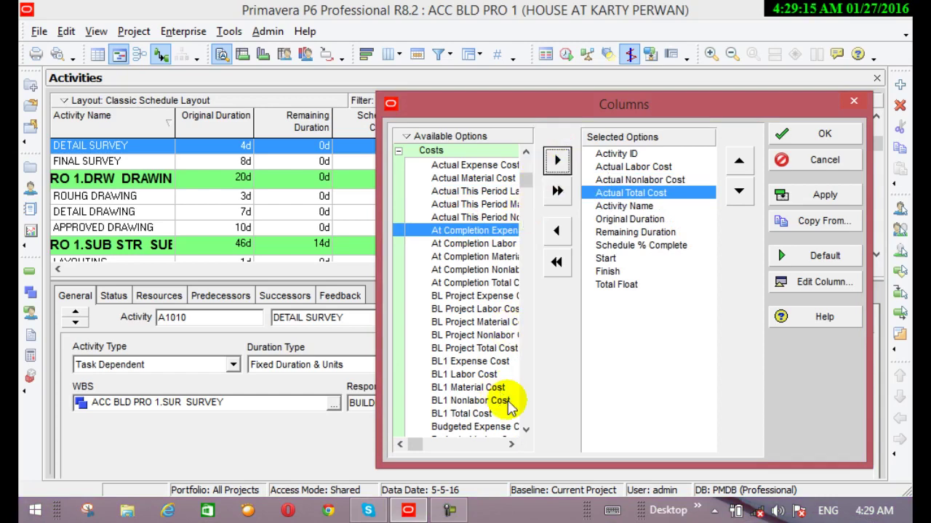
Step: Examine the column options available in the Units and General groups, collapsing the Costs group
click(400, 150)
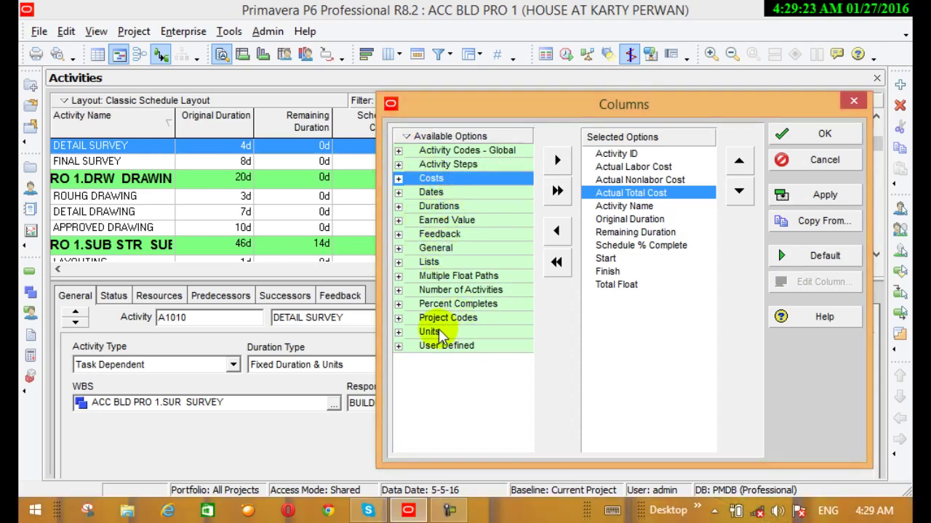
click(401, 333)
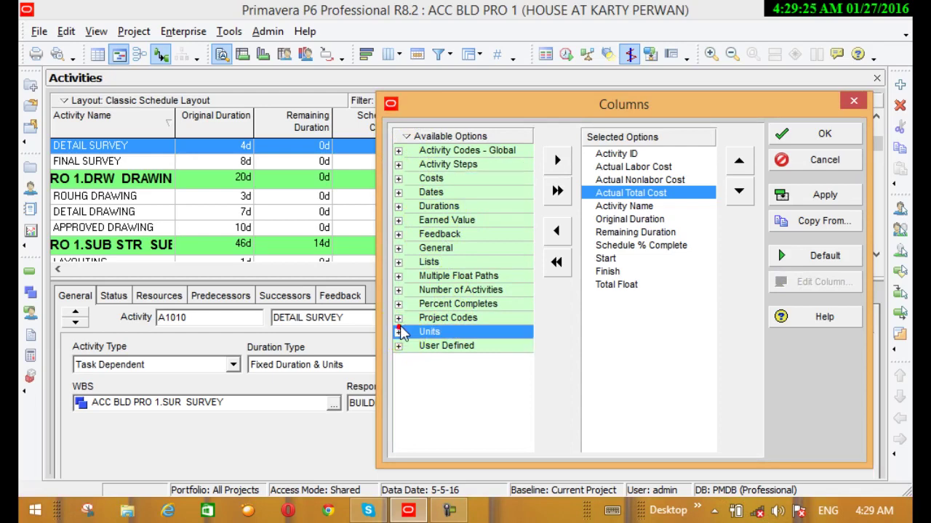
click(397, 332)
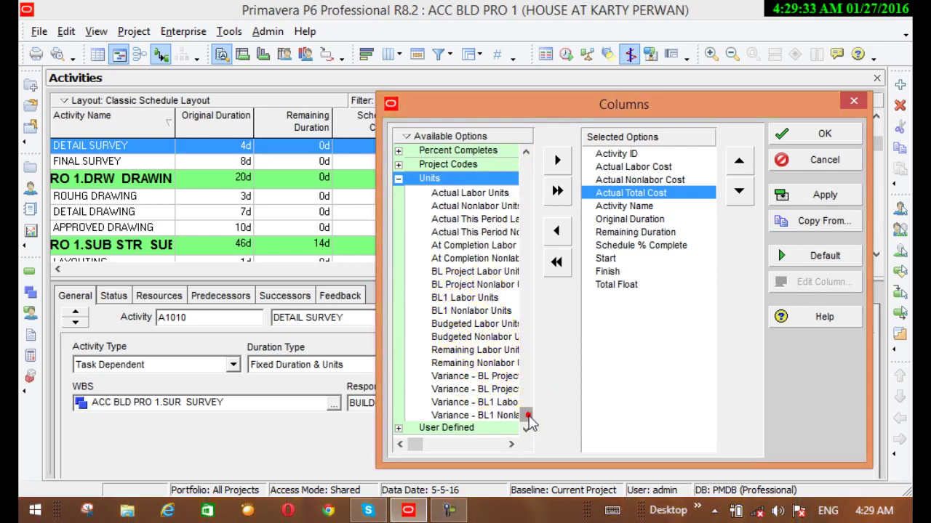
click(398, 179)
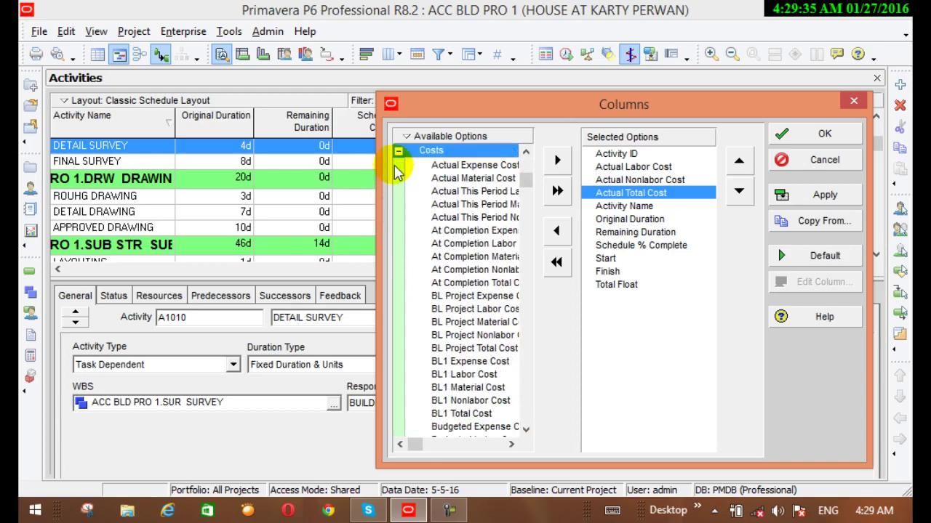
scroll(399, 157, up, 1)
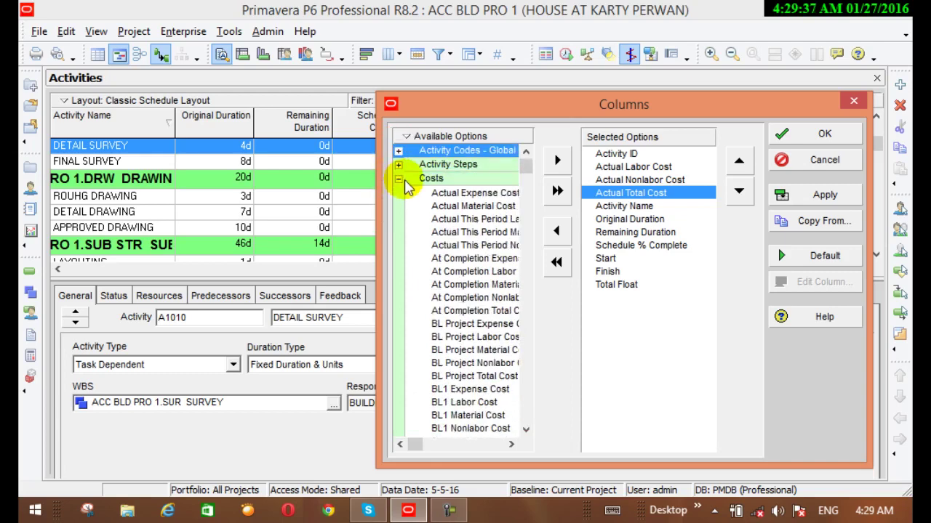
click(398, 179)
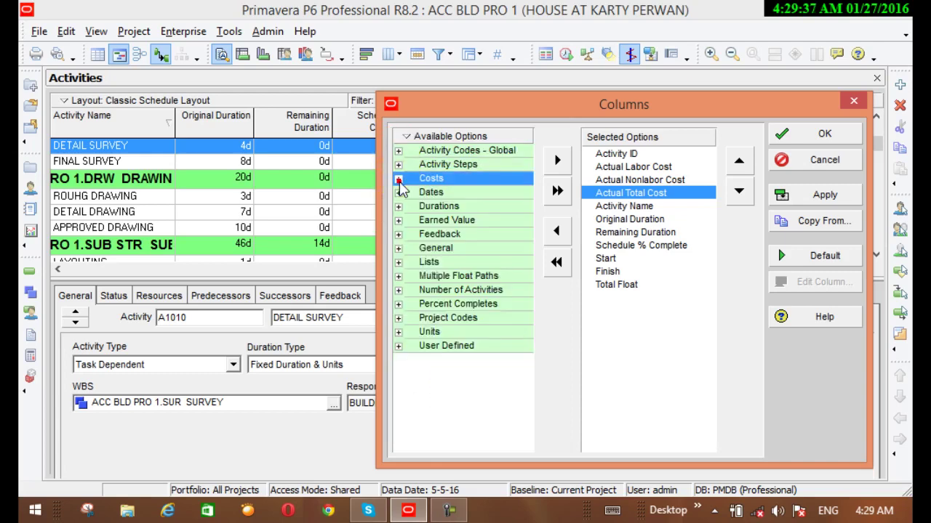
click(400, 249)
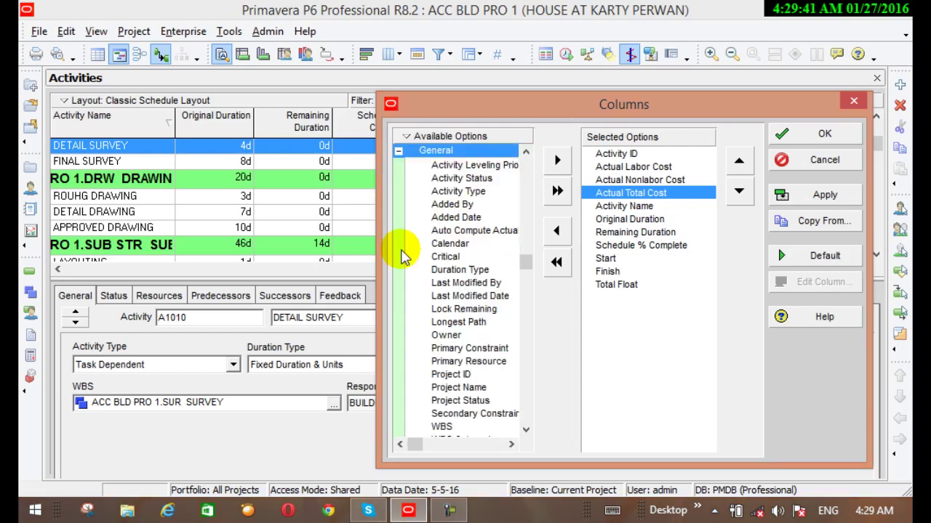
Step: Expand the Units group and add its Variance - BL Project Nonlabor Units option to the selected columns
click(527, 431)
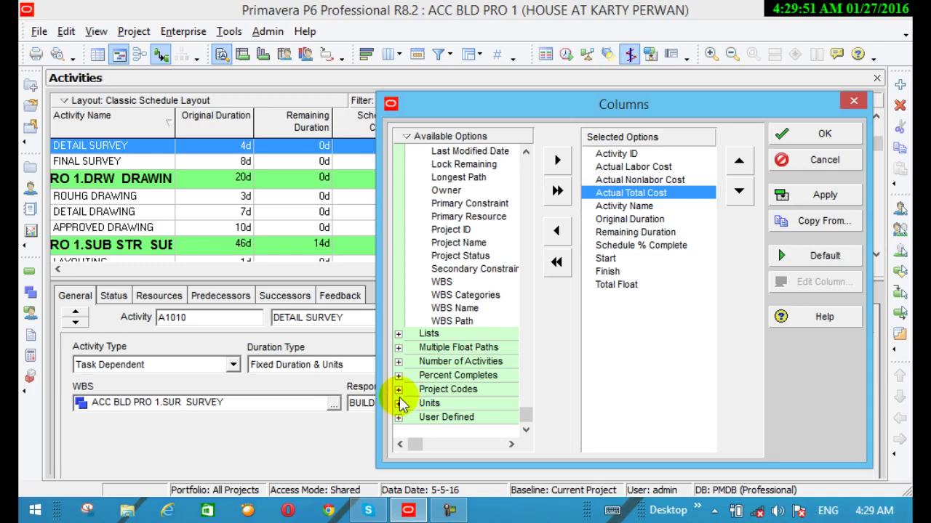
double_click(402, 405)
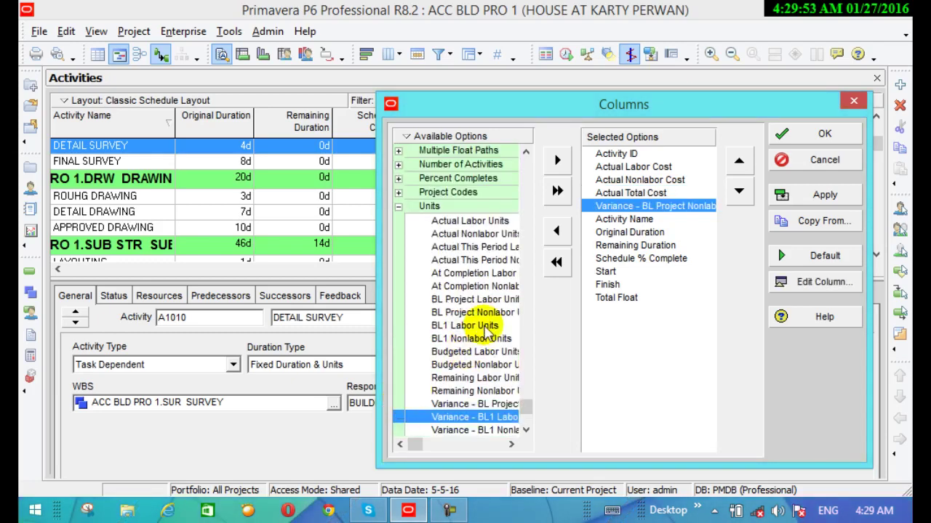
click(525, 429)
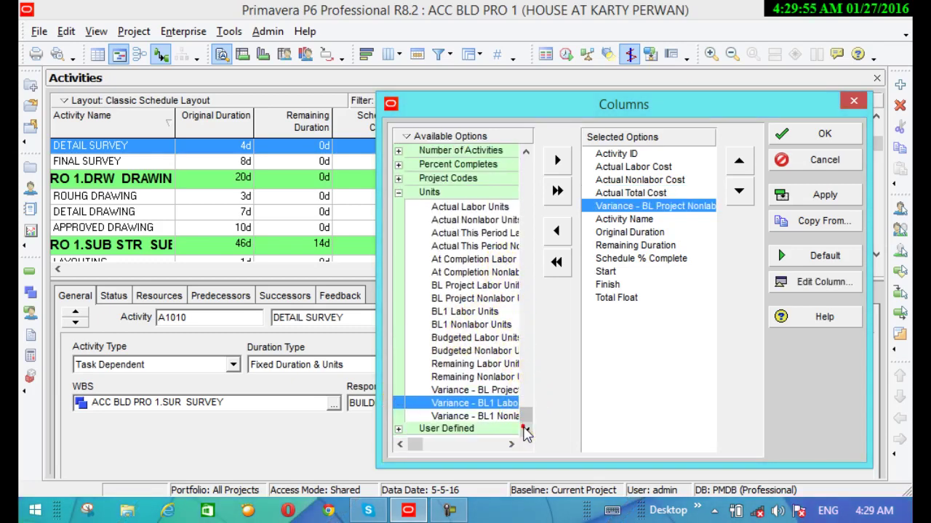
Step: Examine the column options in the Percent Completes, Number of Activities, Multiple Float Paths and User Defined groups
click(525, 151)
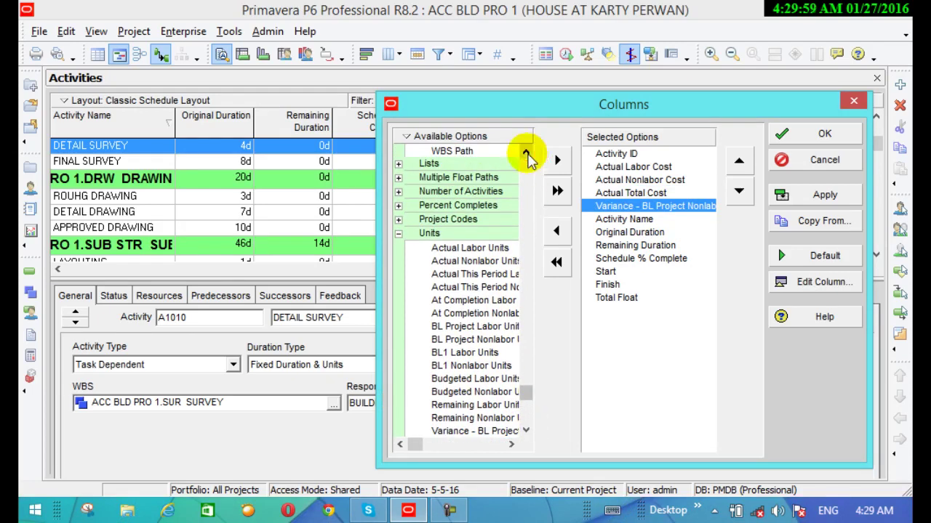
click(525, 151)
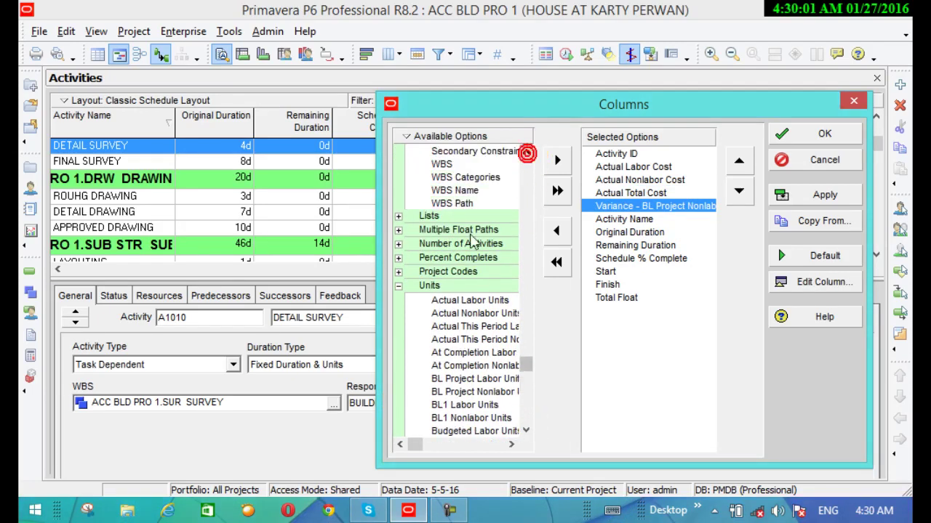
click(399, 257)
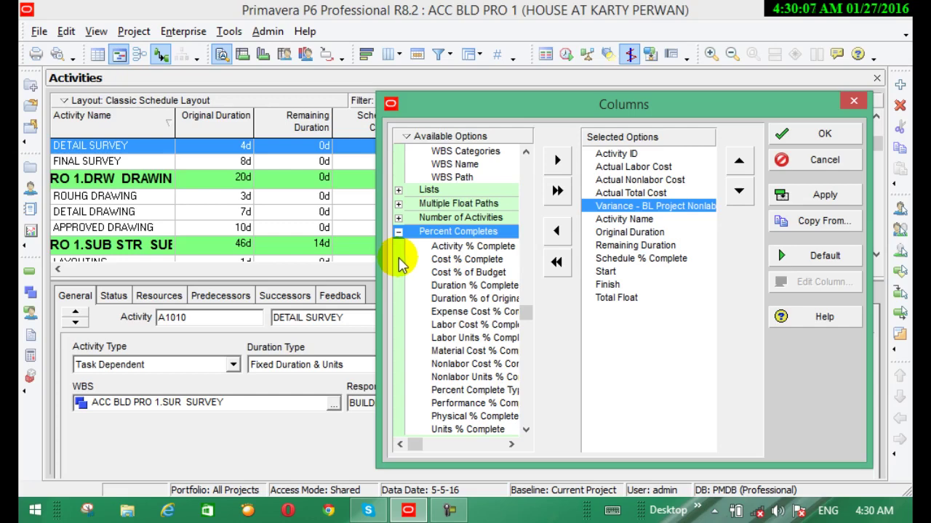
click(399, 218)
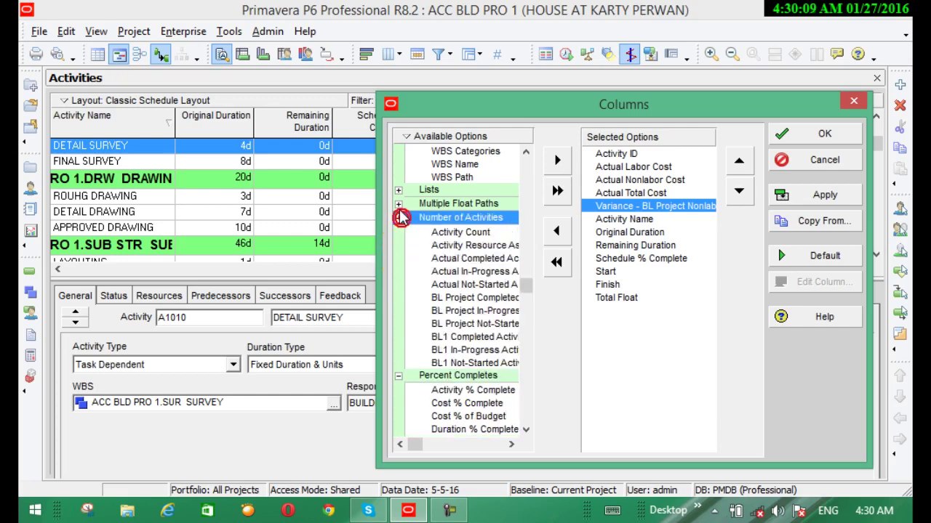
click(398, 204)
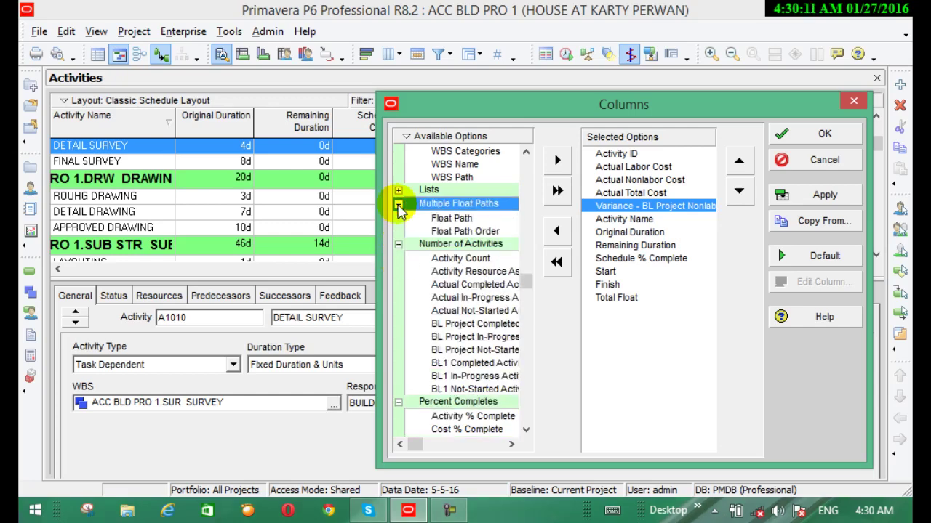
click(530, 427)
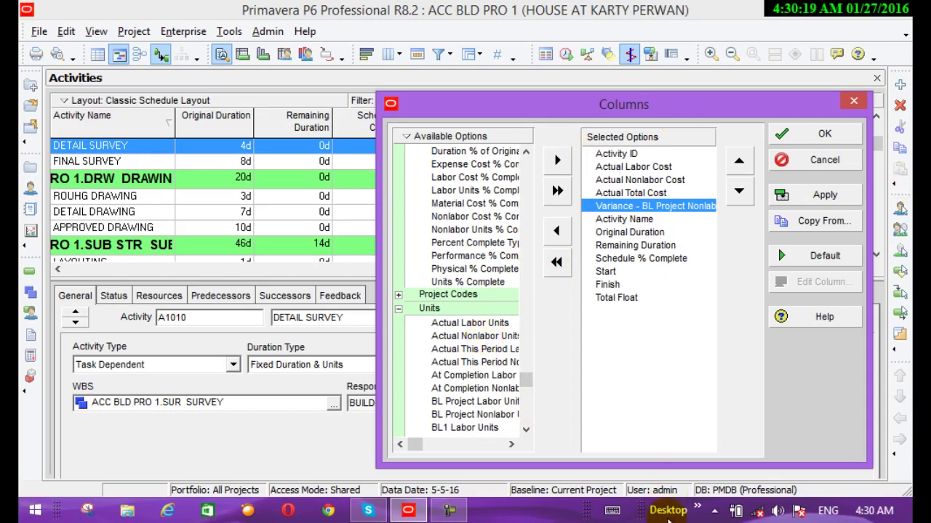
click(525, 430)
drag(526, 430, 526, 428)
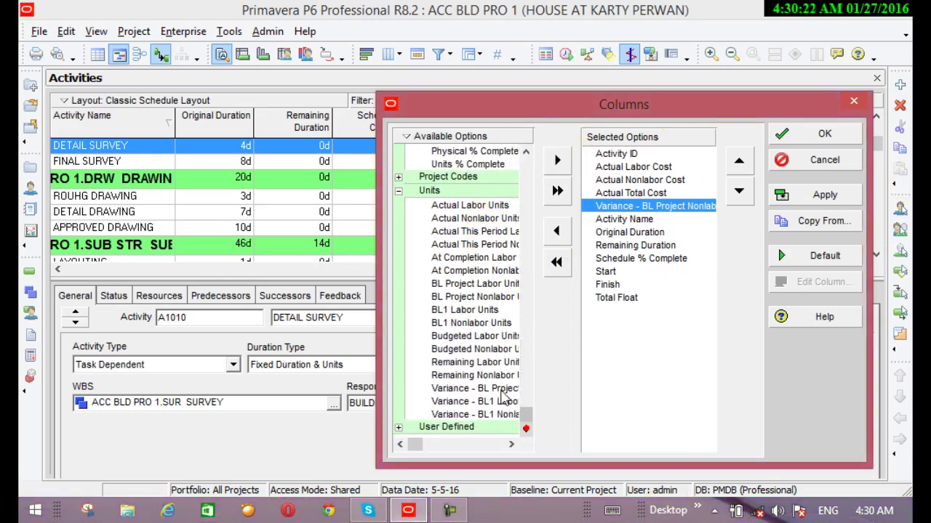
click(399, 428)
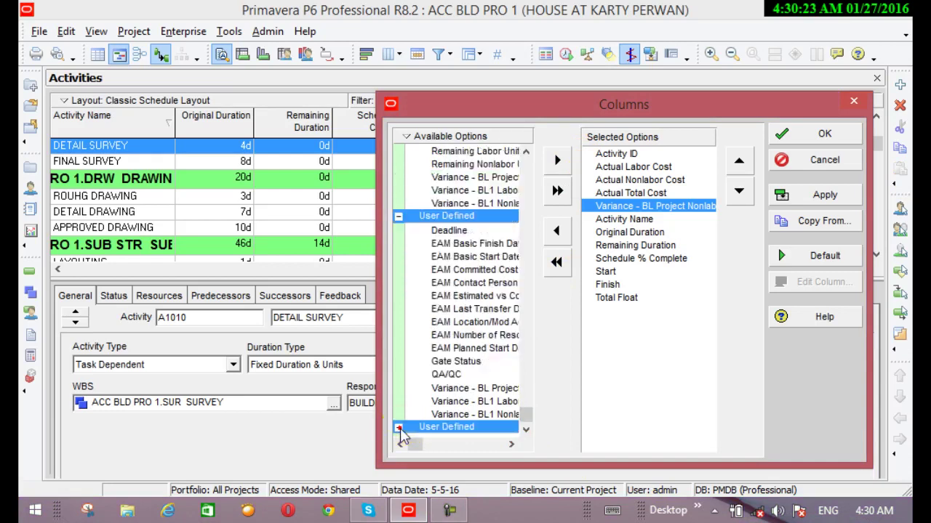
Step: Collapse the User Defined, Units, Percent Completes, Multiple Float Paths and Number of Activities groups in the available options
click(398, 217)
click(399, 205)
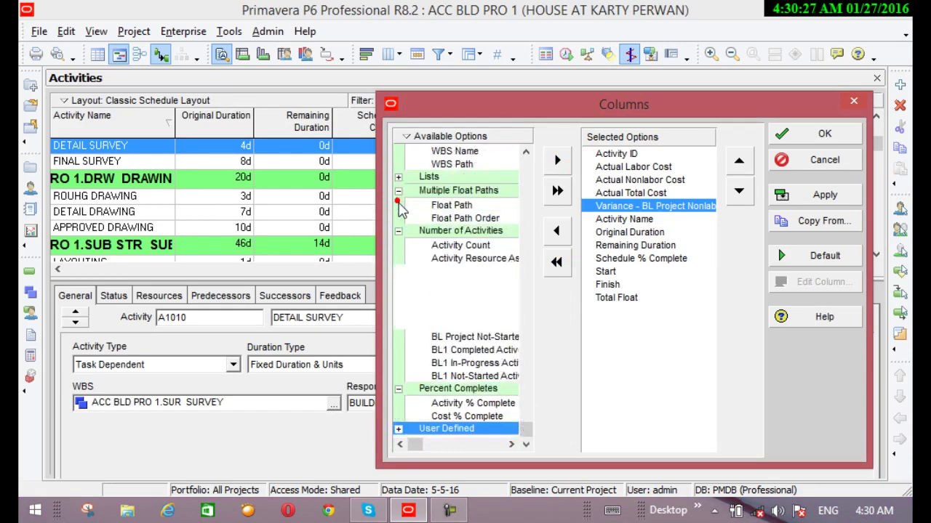
click(399, 206)
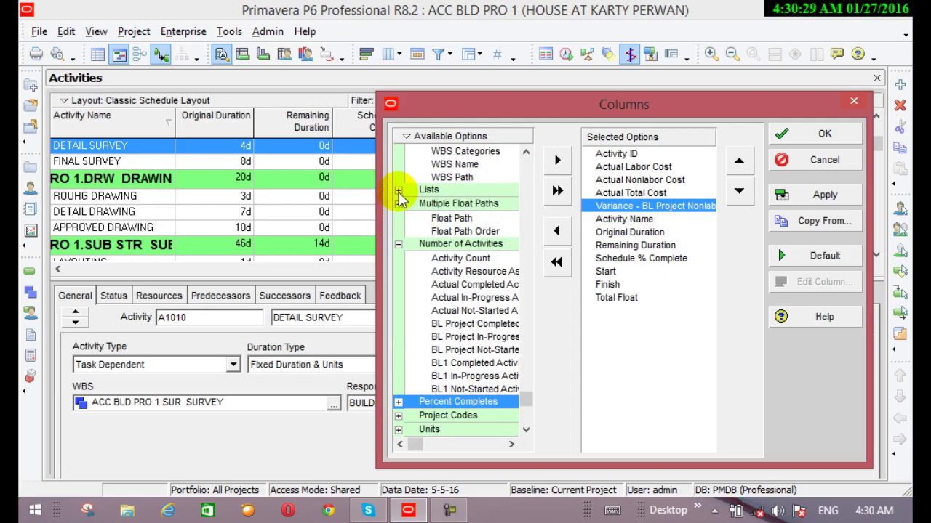
click(398, 190)
click(397, 190)
click(399, 204)
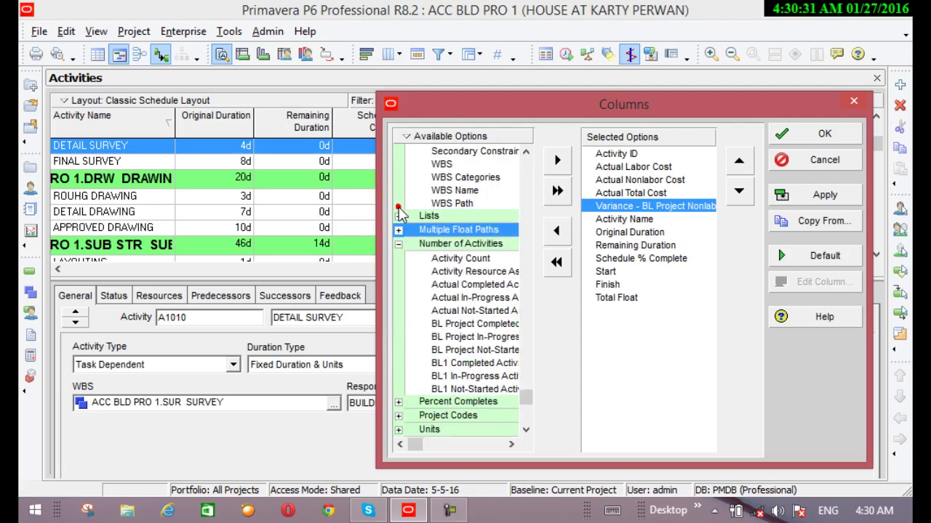
click(399, 243)
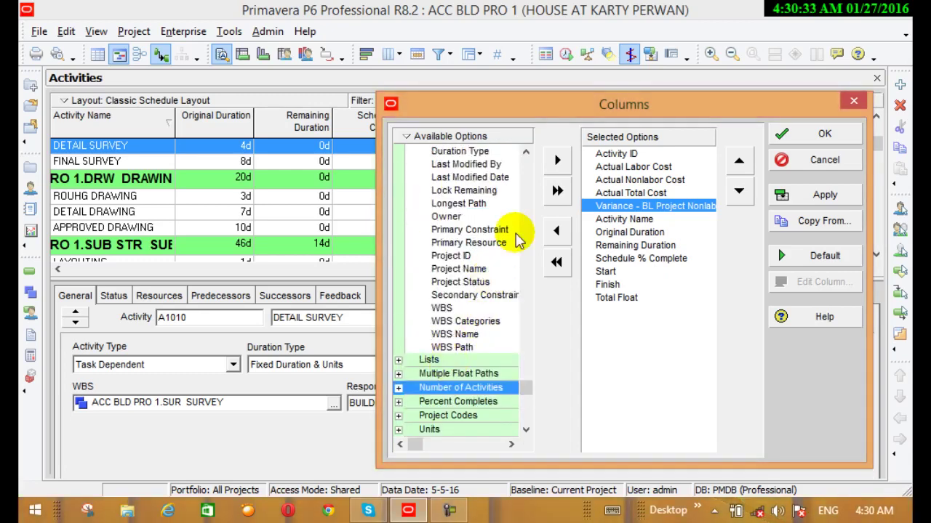
Step: Collapse the General group in the available column options
click(525, 154)
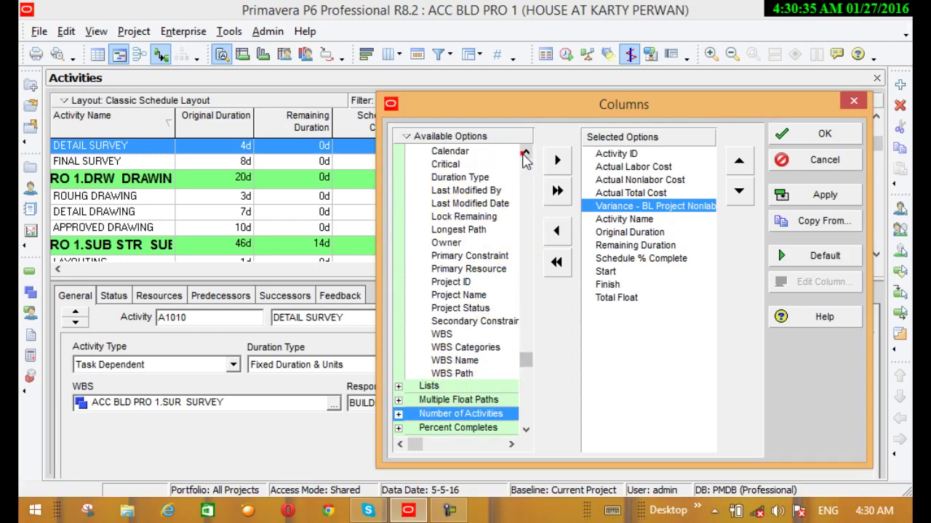
click(525, 154)
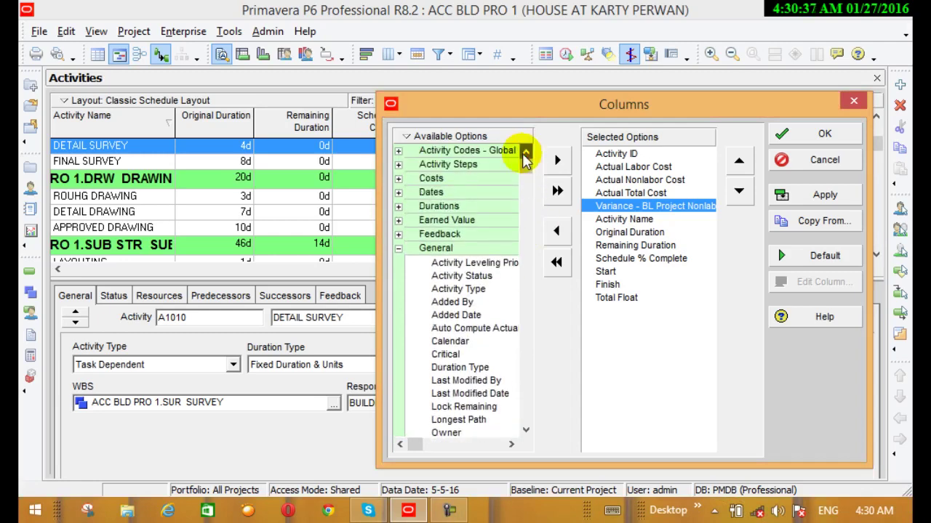
click(399, 250)
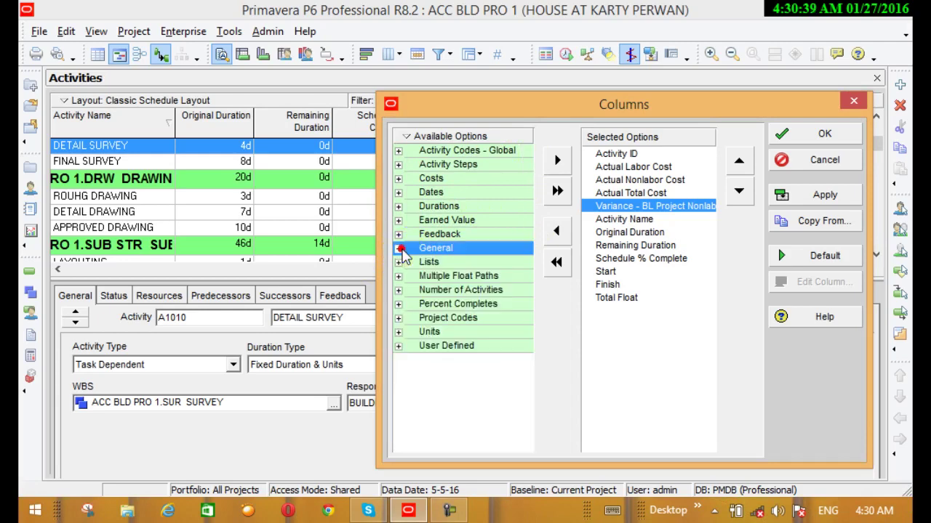
Step: Expand the User Defined group and add its EAM Number of Resources option to the selected columns
click(399, 347)
double_click(402, 347)
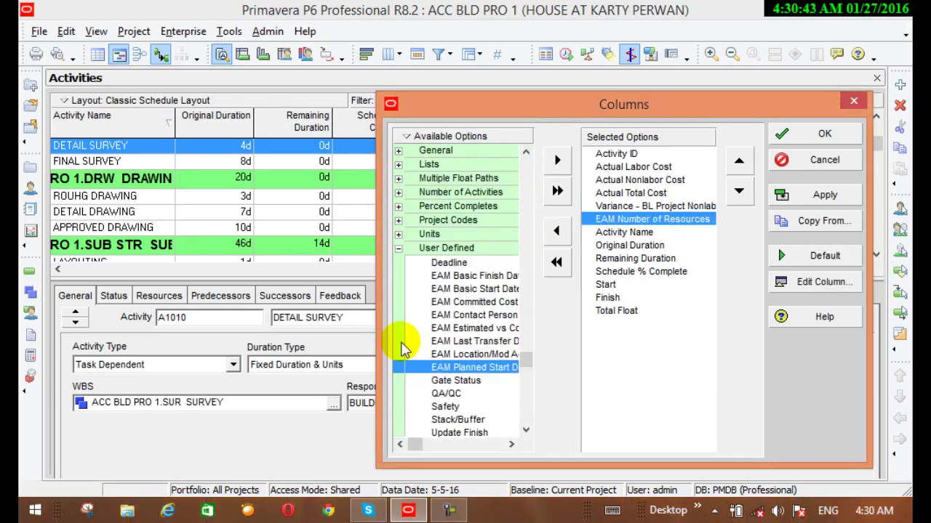
drag(524, 361, 529, 378)
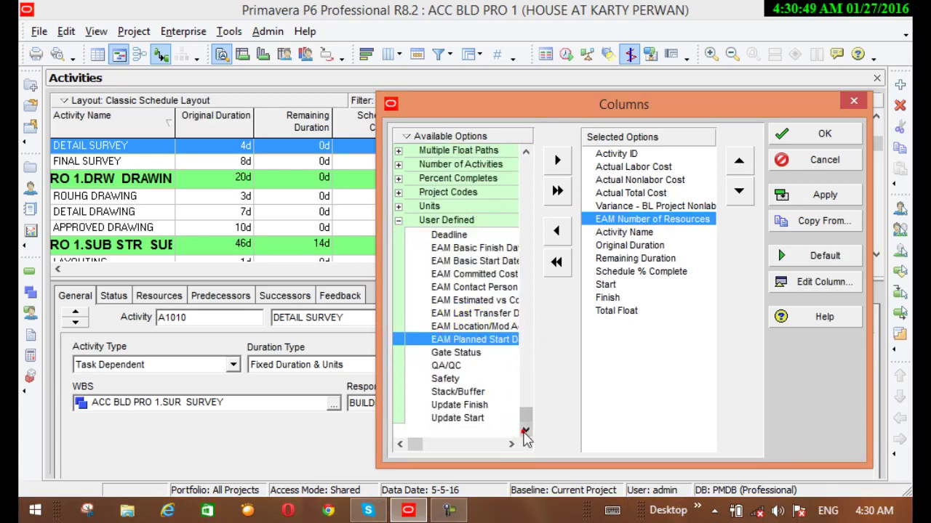
click(405, 221)
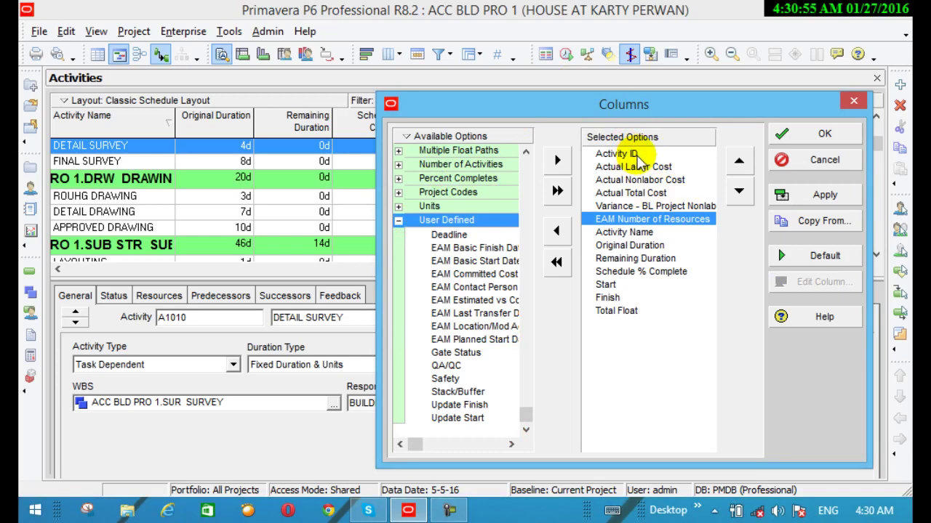
Step: Reorder the selected columns so that Activity Name comes directly after Activity ID and before Actual Labor Cost
click(614, 232)
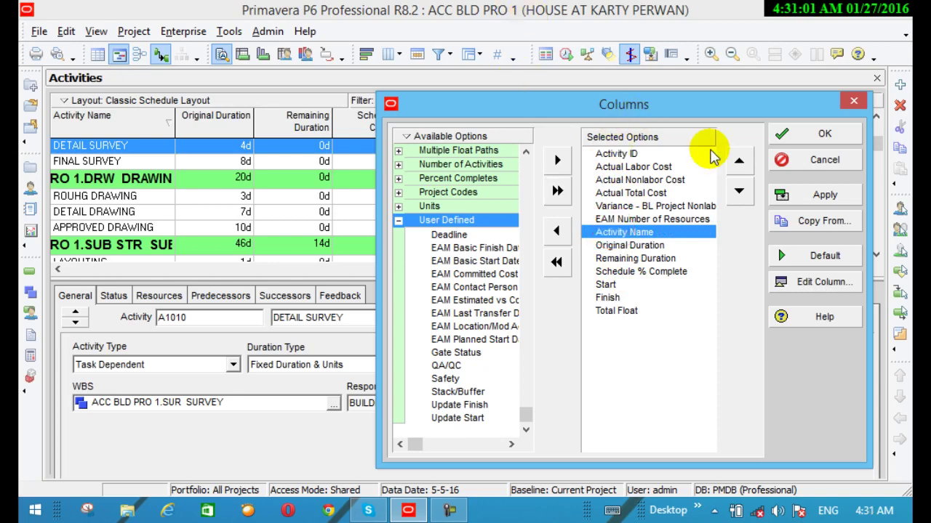
click(727, 163)
click(727, 163)
click(727, 163)
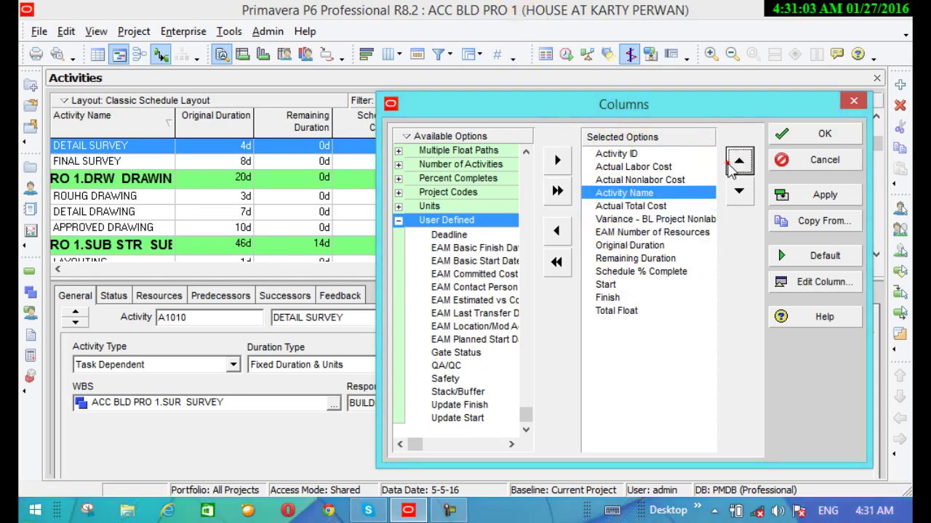
click(727, 162)
click(727, 163)
click(727, 163)
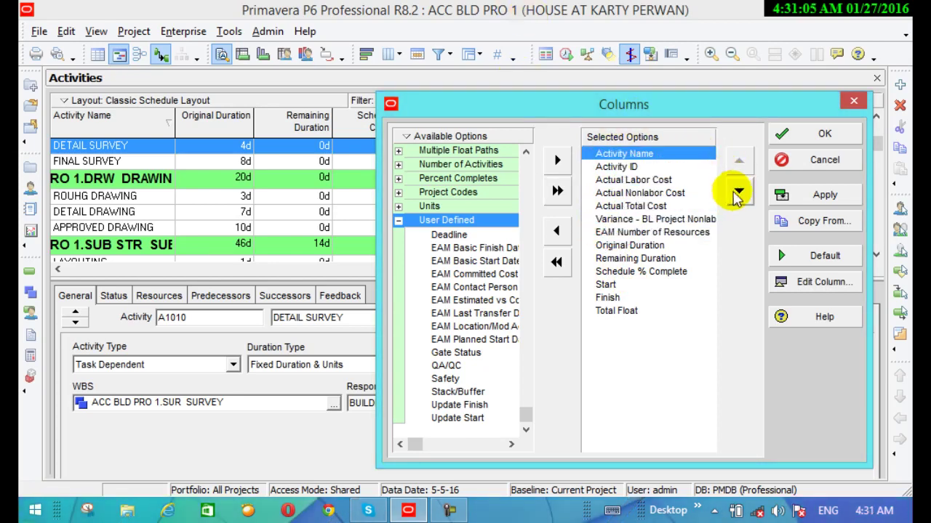
click(737, 192)
click(737, 192)
click(659, 166)
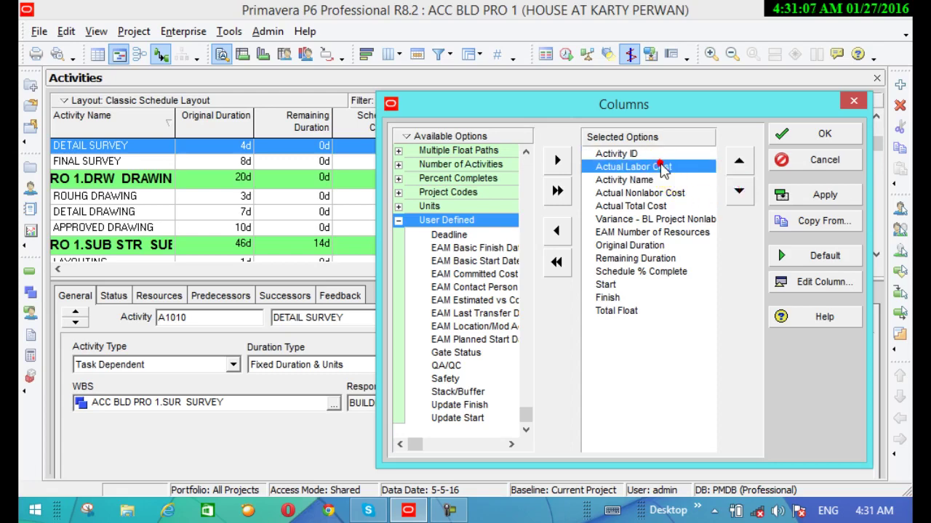
click(737, 193)
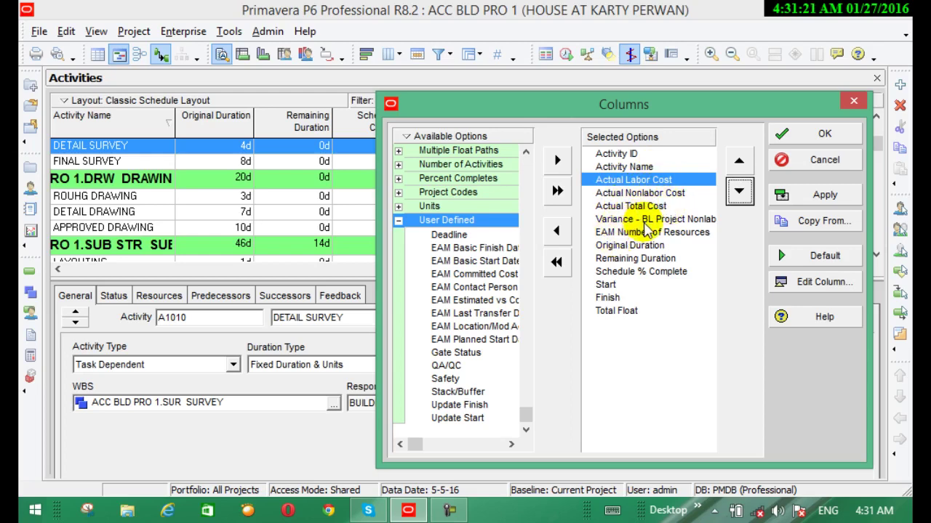
Step: Remove Variance - BL Project Nonlabor Units and EAM Number of Resources from the selected columns and apply the column selection
double_click(627, 220)
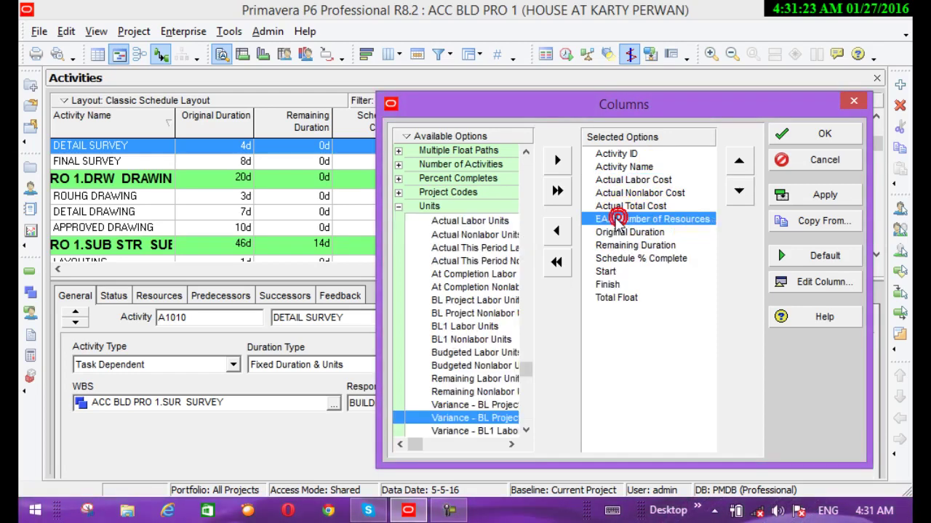
click(557, 231)
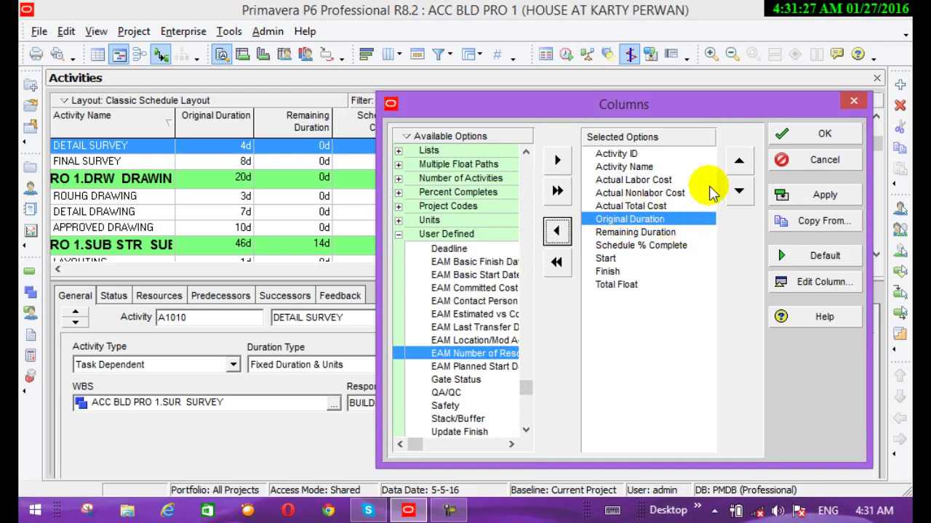
click(795, 193)
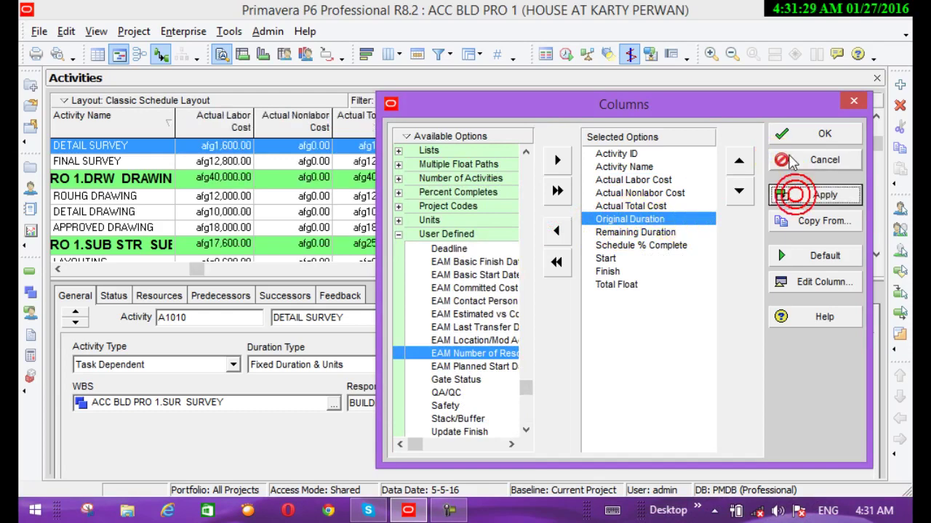
click(793, 136)
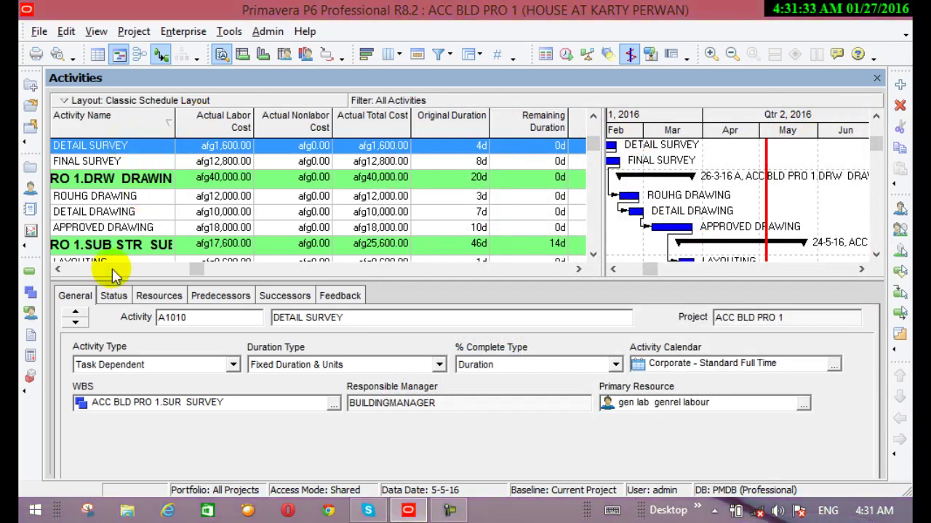
Step: Review the cost columns in the activity table and display the resource assignments of the EXCAVATION activity
click(56, 269)
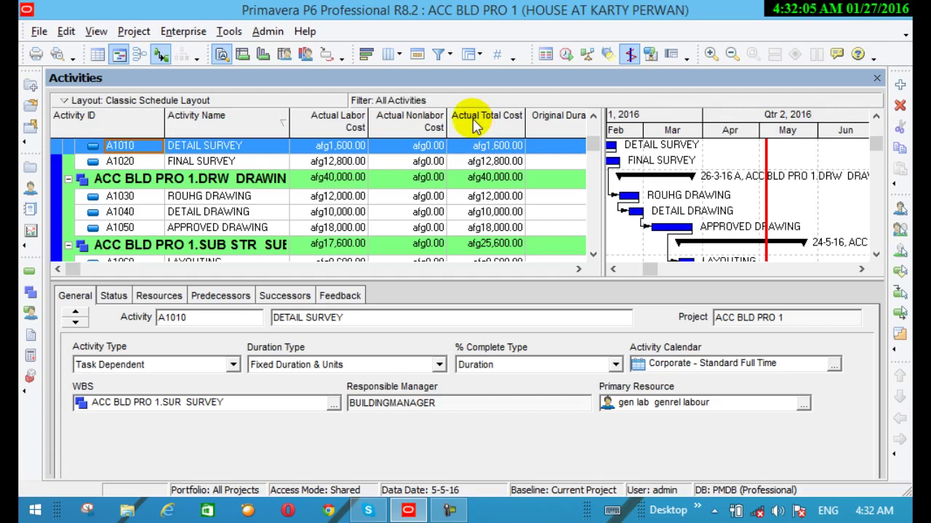
click(569, 270)
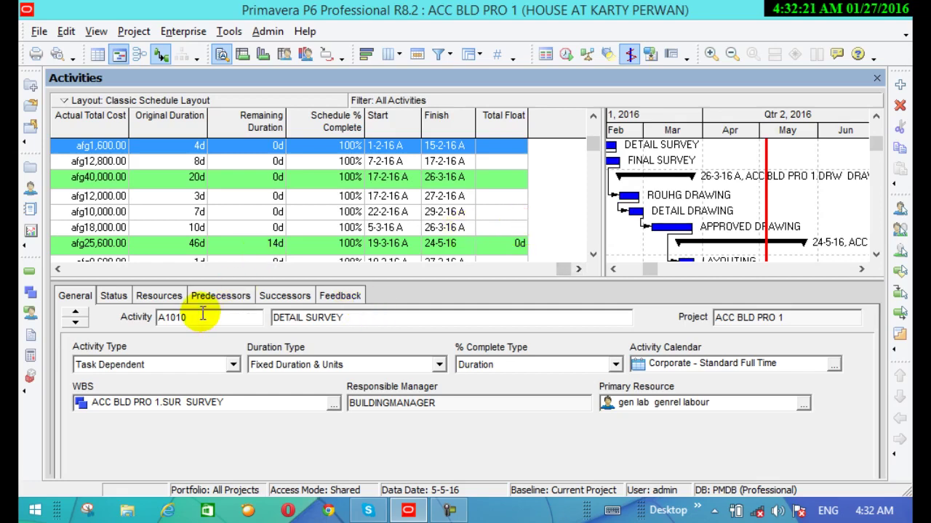
click(158, 296)
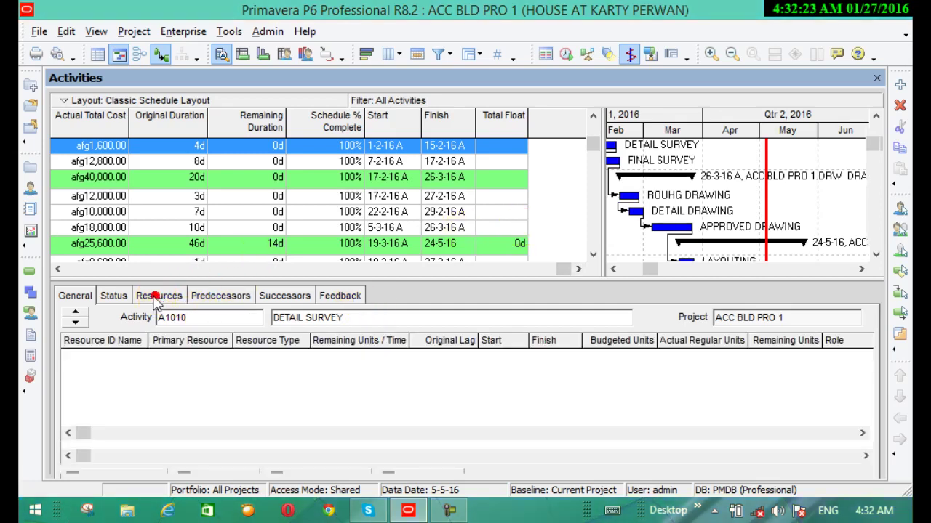
click(60, 270)
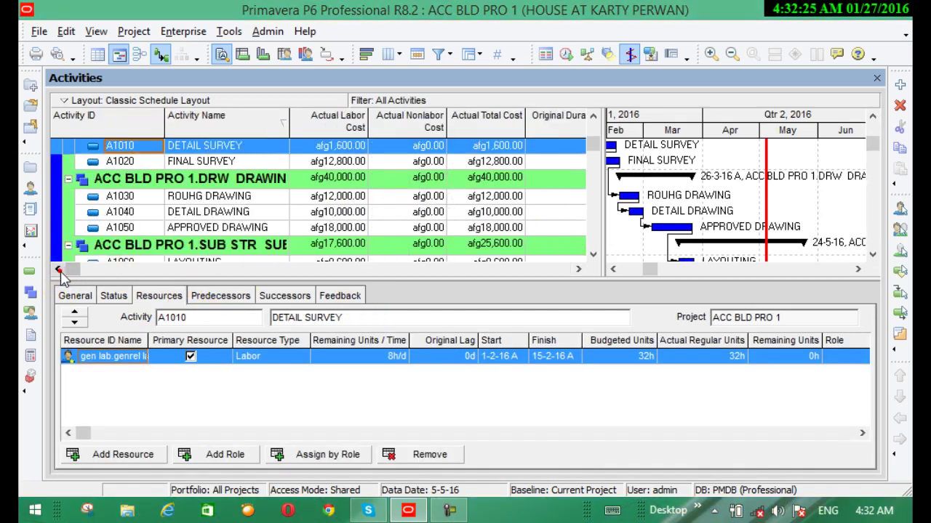
click(593, 254)
click(593, 255)
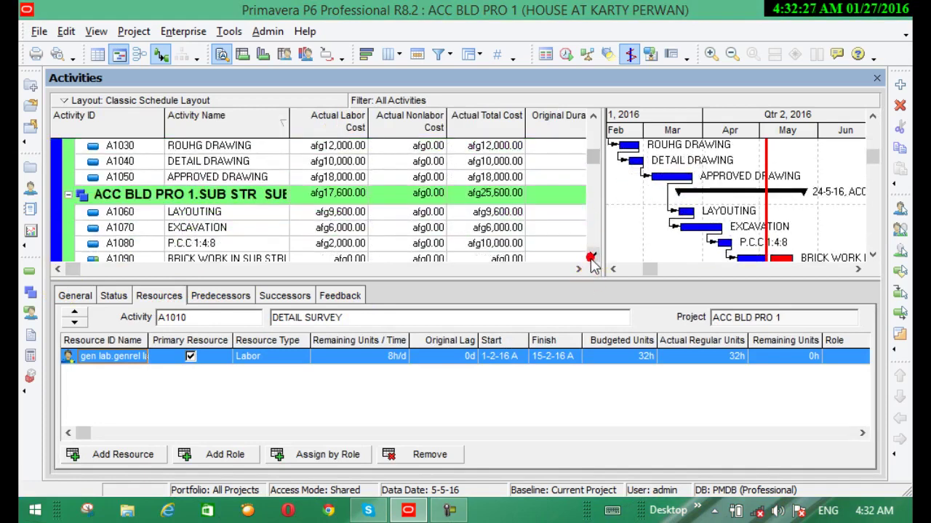
click(207, 227)
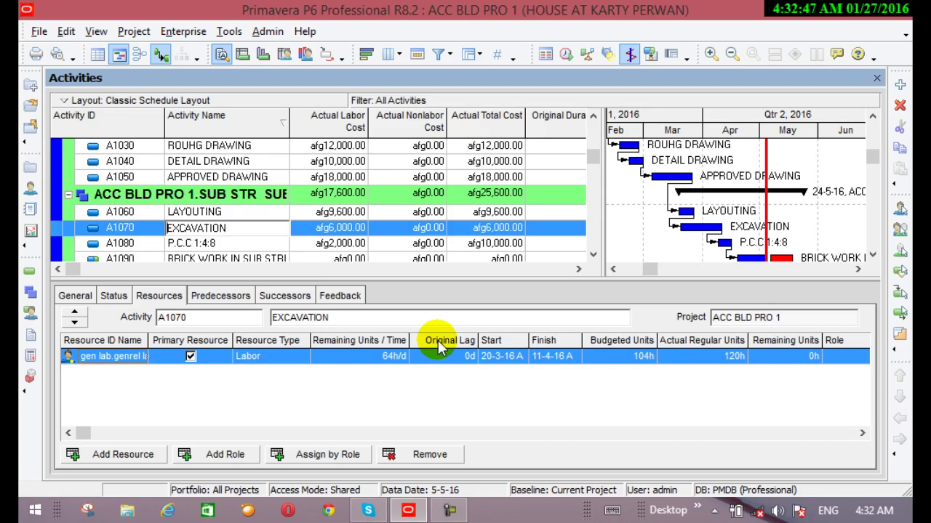
Step: Open the column customization for the EXCAVATION activity's resource assignments table
right_click(420, 378)
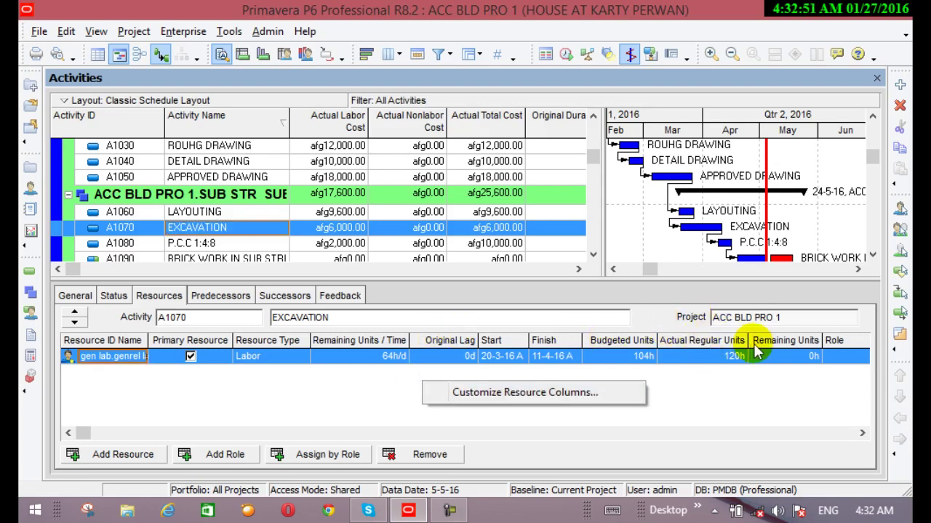
click(672, 347)
right_click(673, 347)
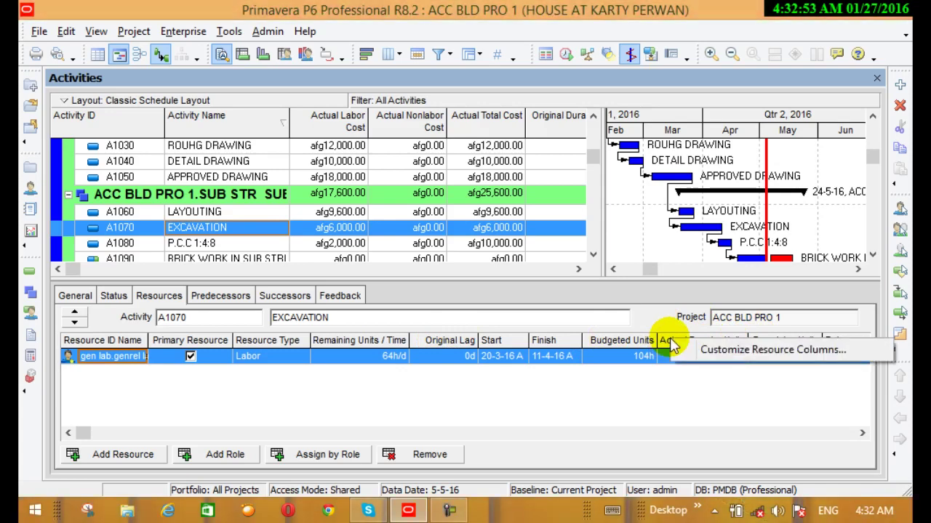
right_click(658, 392)
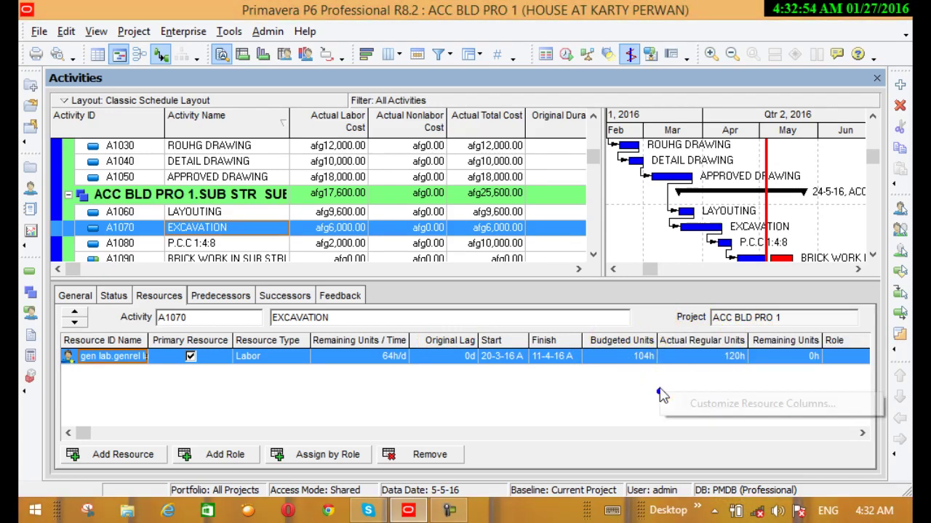
right_click(665, 335)
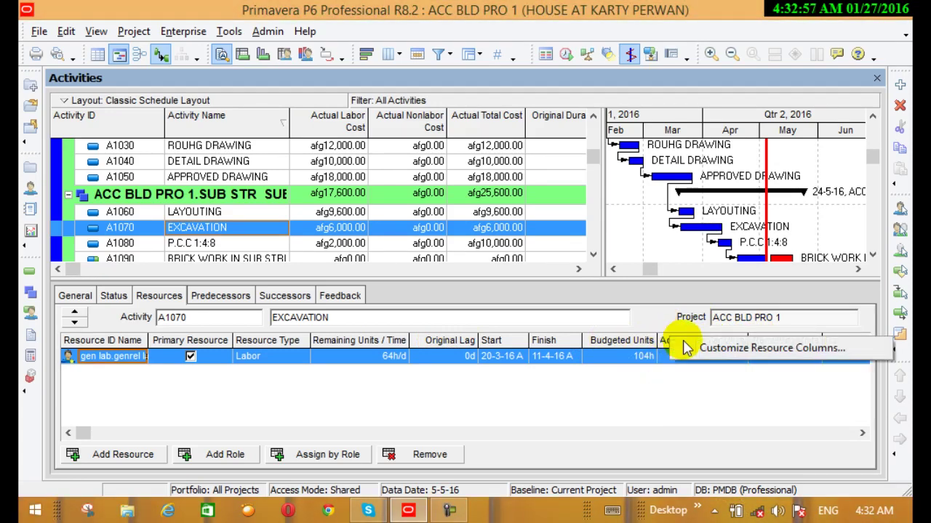
click(712, 349)
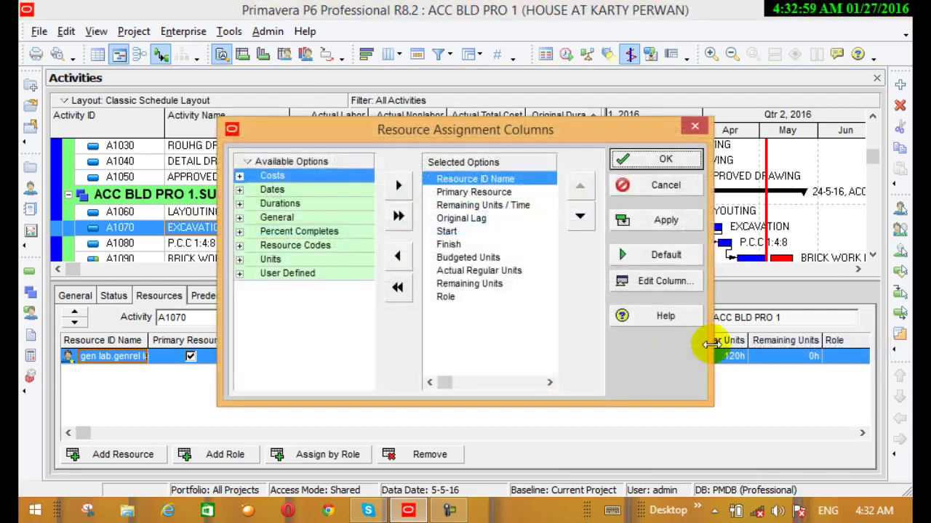
Step: Add Actual Cost, Budgeted Cost and Remaining Cost from the Costs group to the selected resource assignment columns
click(297, 182)
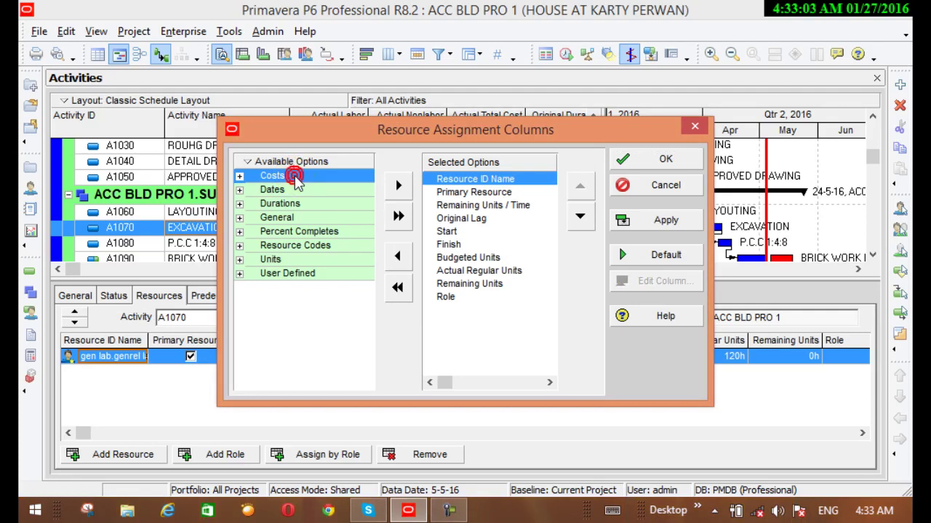
click(239, 177)
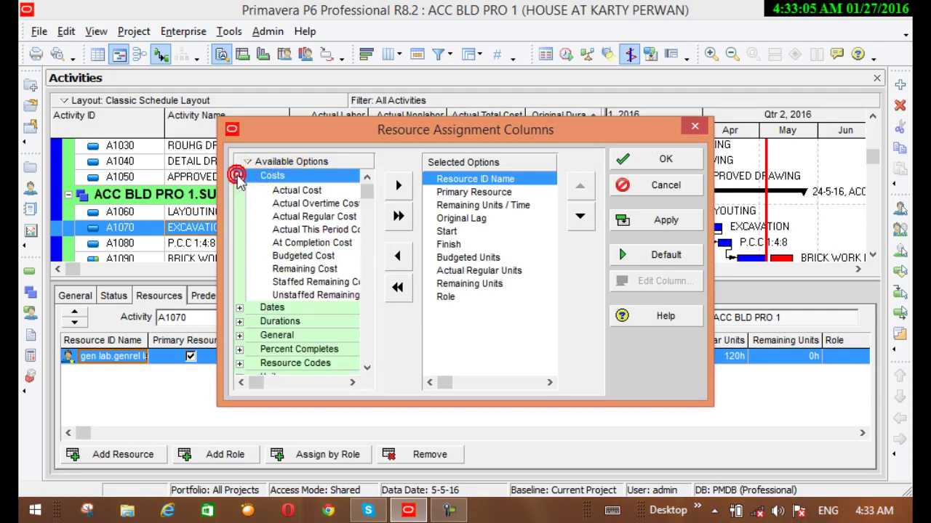
click(297, 191)
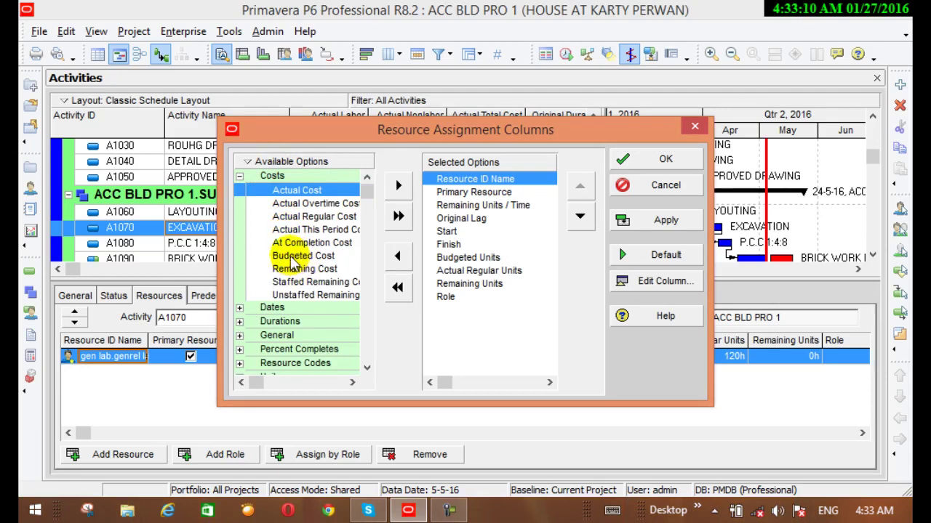
click(396, 186)
click(332, 243)
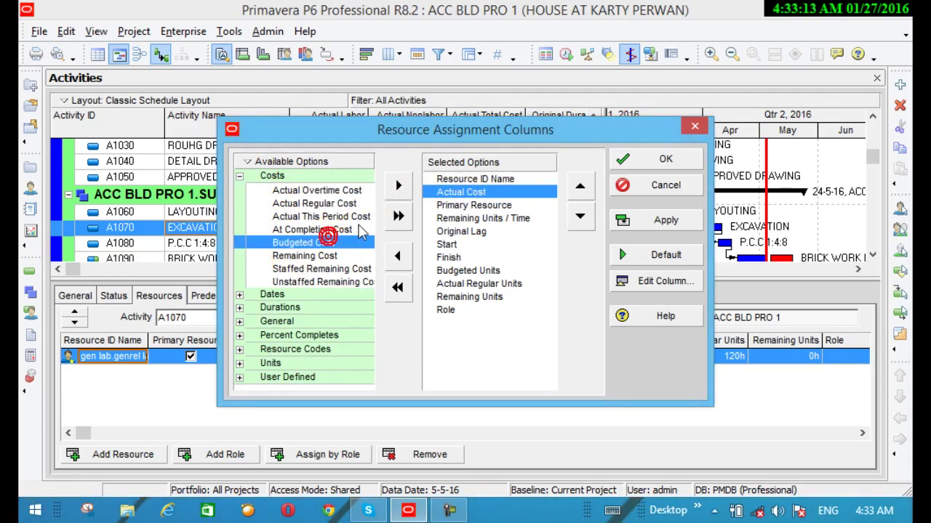
click(398, 186)
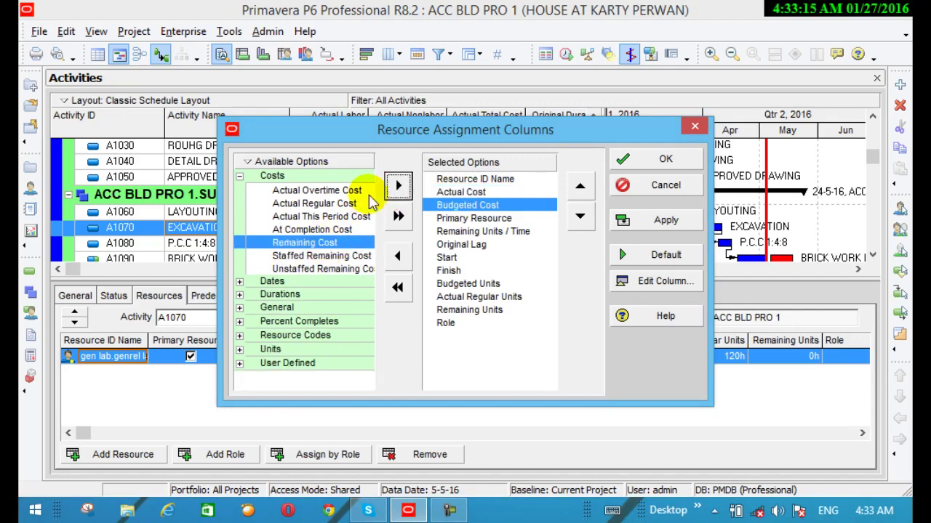
click(398, 186)
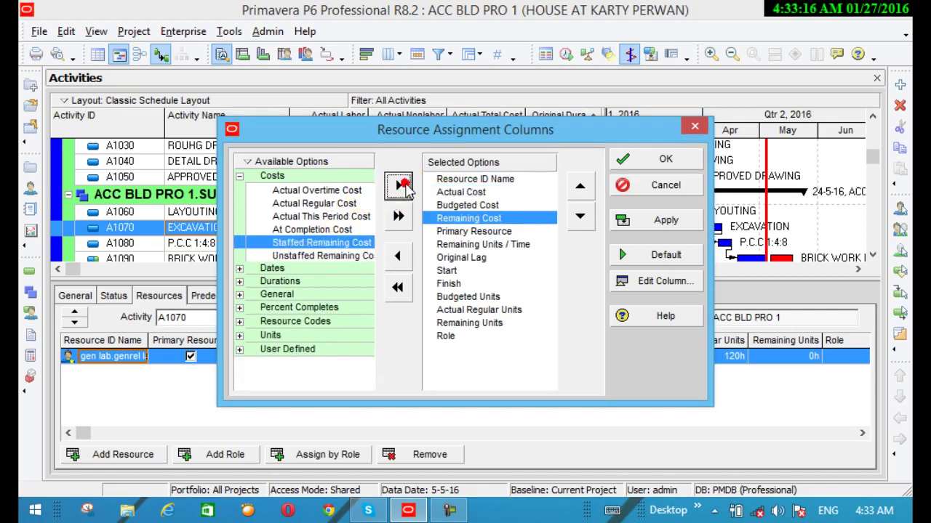
Step: Expand the Durations group and add its Actual Duration option to the selected resource assignment columns
click(268, 282)
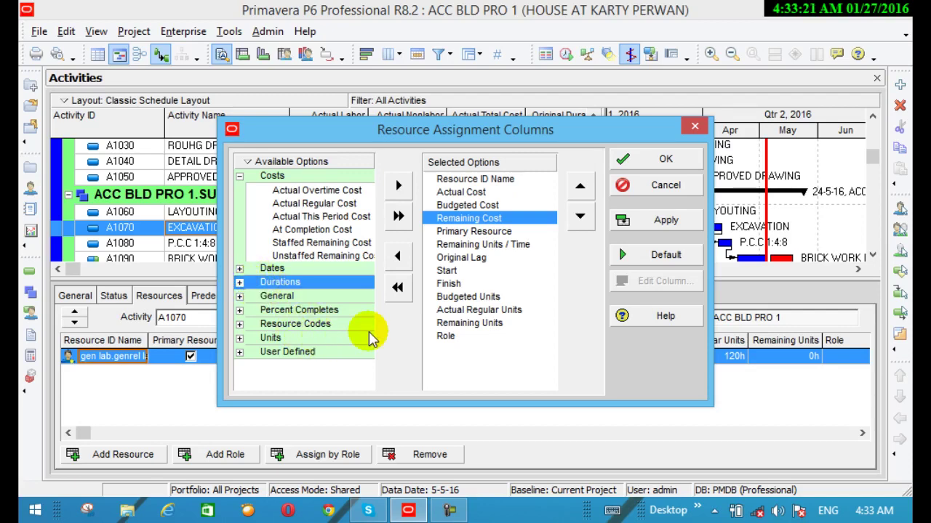
click(239, 283)
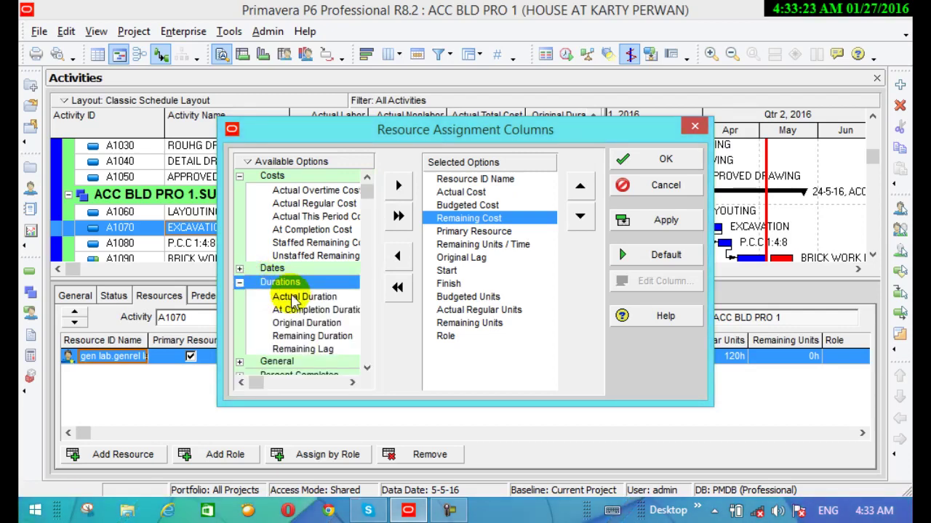
click(309, 298)
click(399, 185)
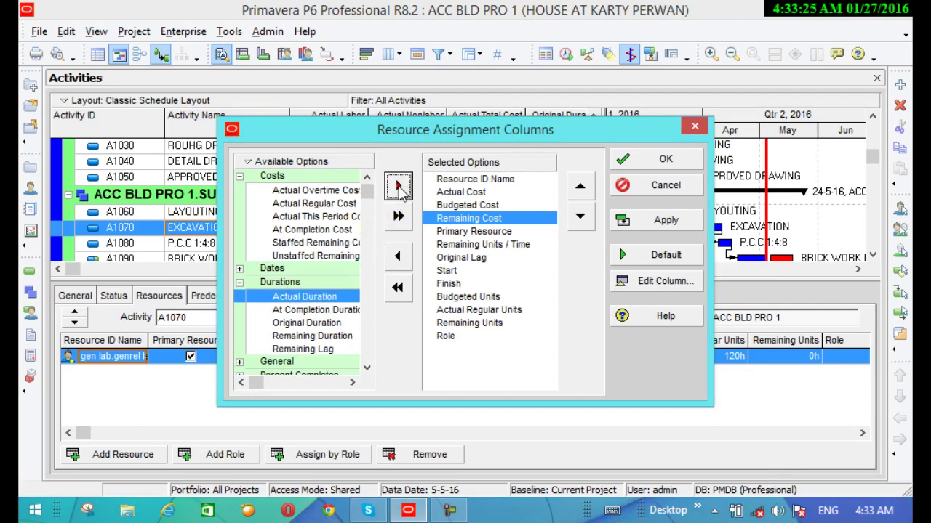
Step: Add Remaining Duration to the selected resource assignment columns and collapse the Durations group
click(309, 323)
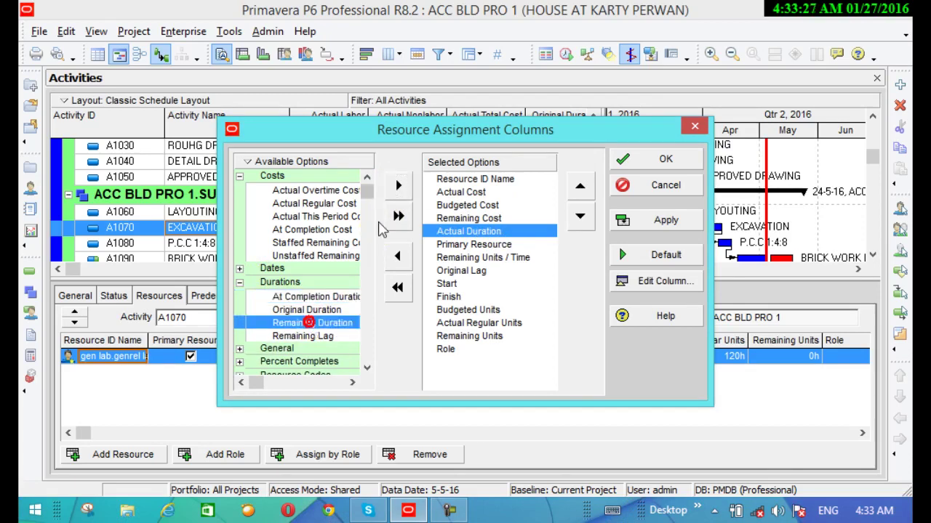
click(398, 186)
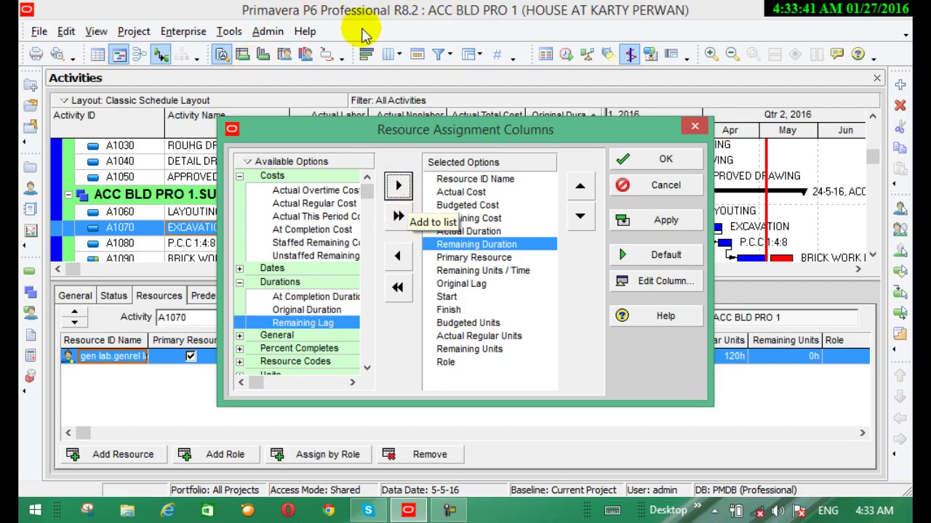
click(298, 244)
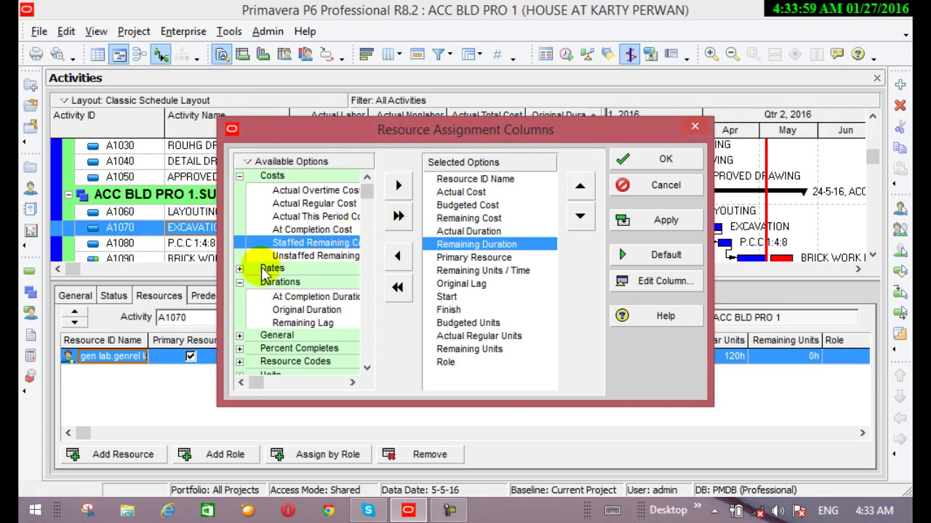
click(240, 282)
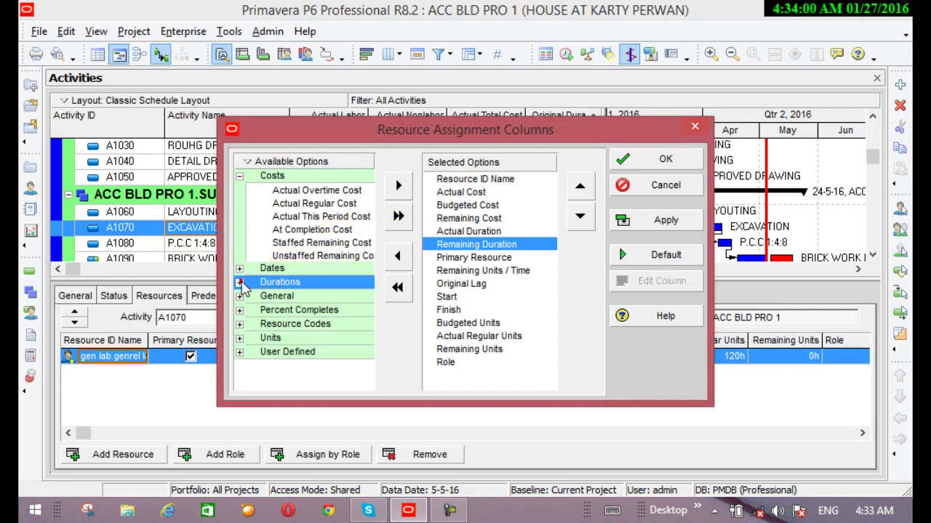
click(240, 176)
click(240, 176)
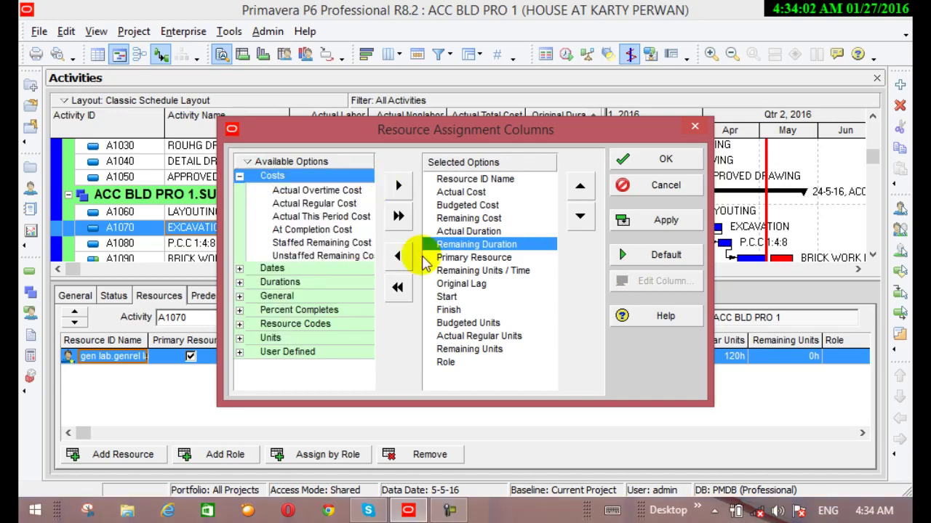
Step: Move all available options into the selected resource assignment columns, remove them all again, and cancel the column changes
click(398, 216)
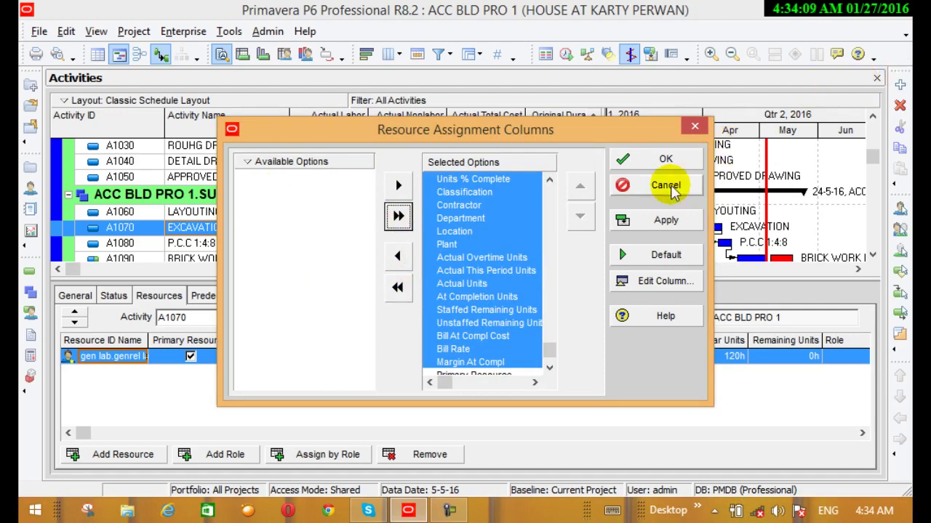
click(397, 287)
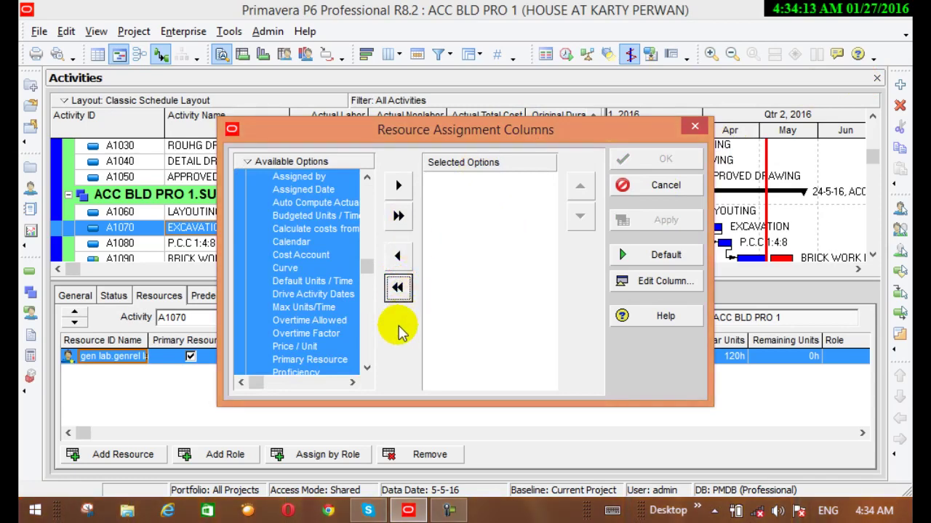
click(480, 233)
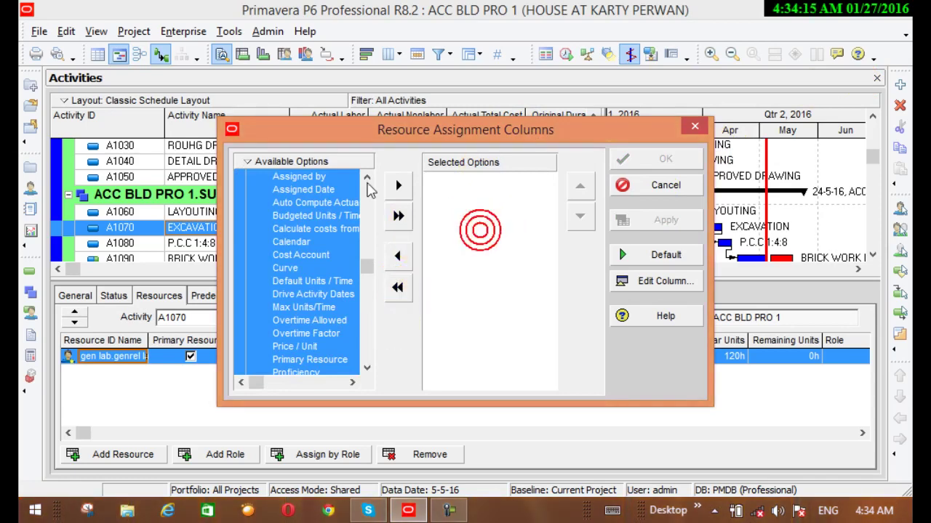
click(658, 190)
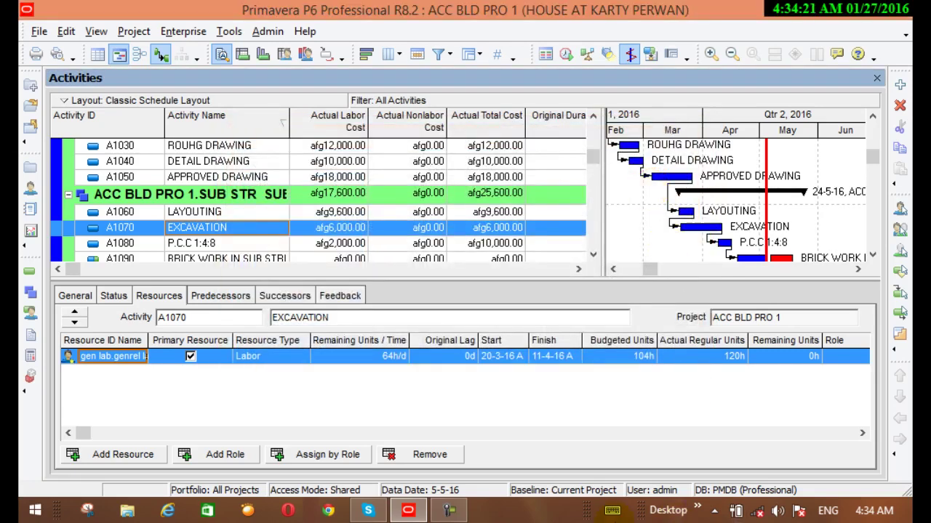
click(610, 513)
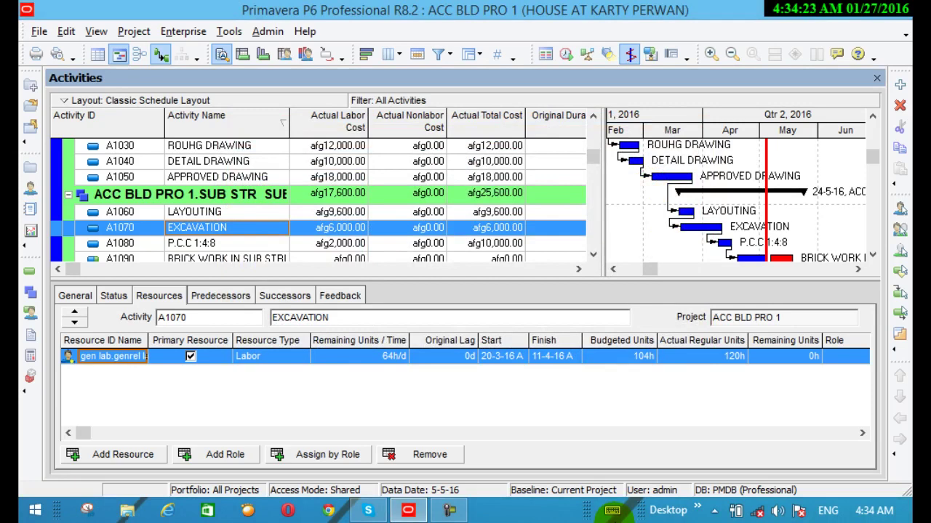
Step: Add Actual Cost and Budgeted Cost from the Costs group as columns in the EXCAVATION activity's resource assignments table
right_click(658, 341)
click(686, 354)
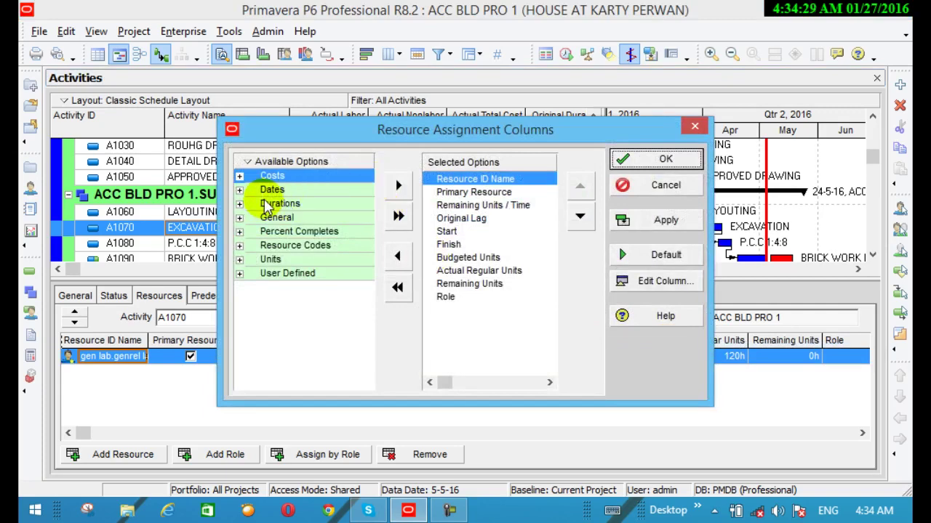
click(241, 176)
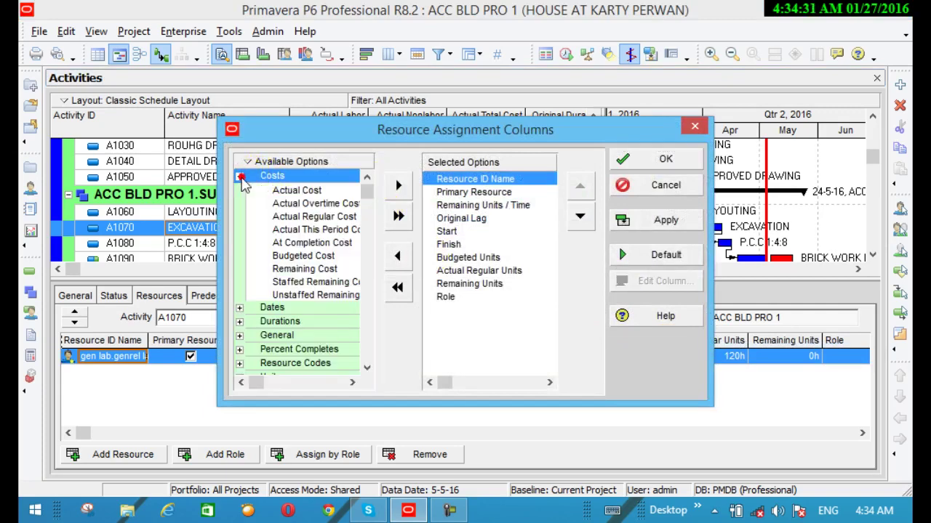
click(288, 189)
click(398, 188)
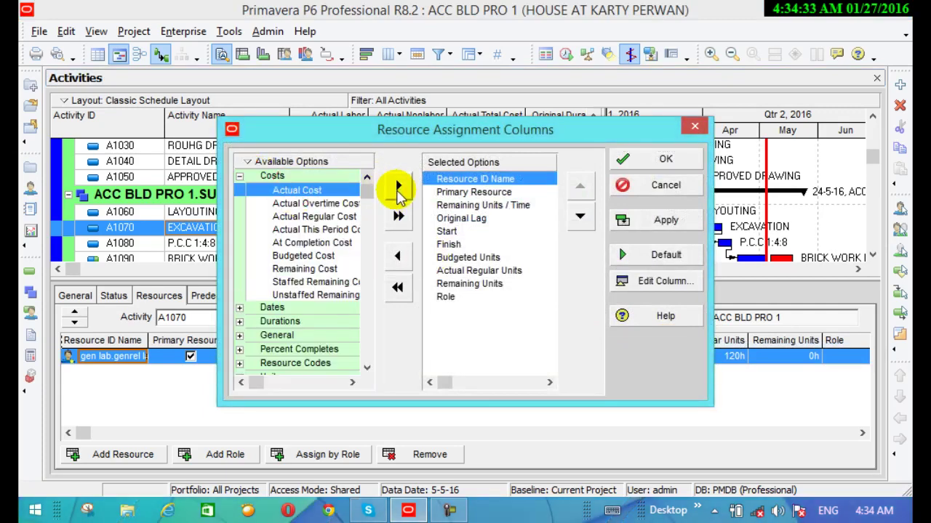
click(398, 188)
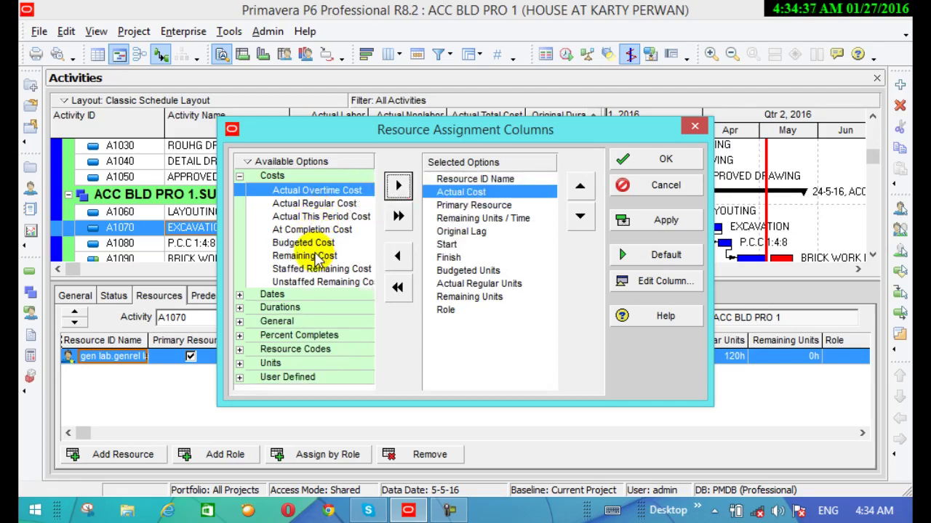
click(307, 243)
click(397, 186)
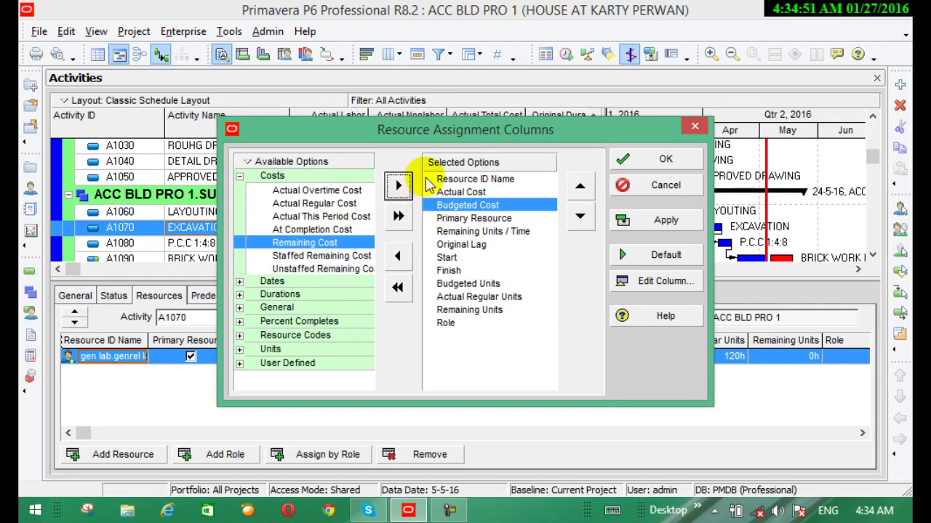
click(649, 221)
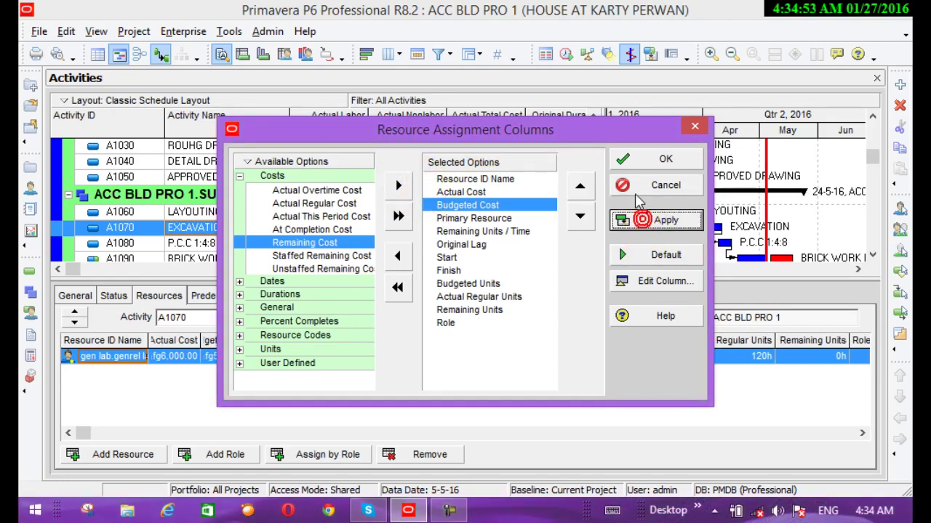
click(640, 164)
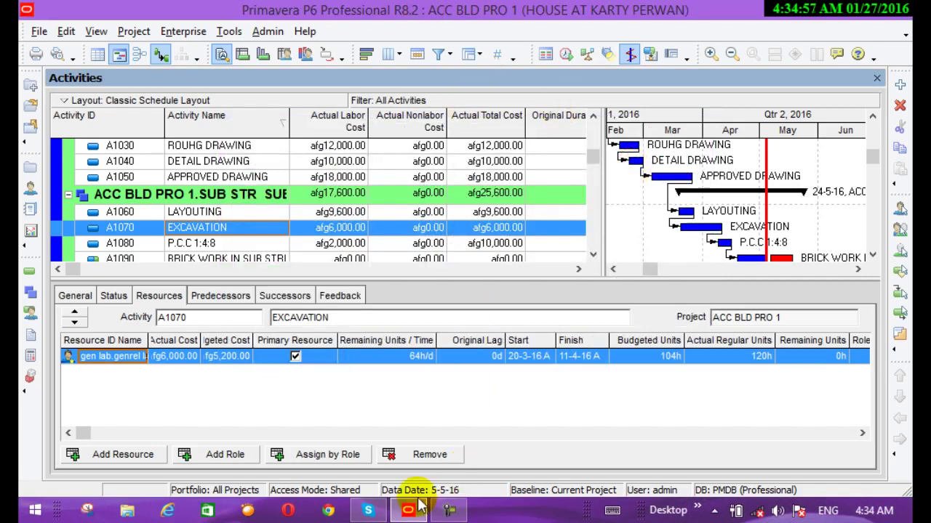
click(863, 432)
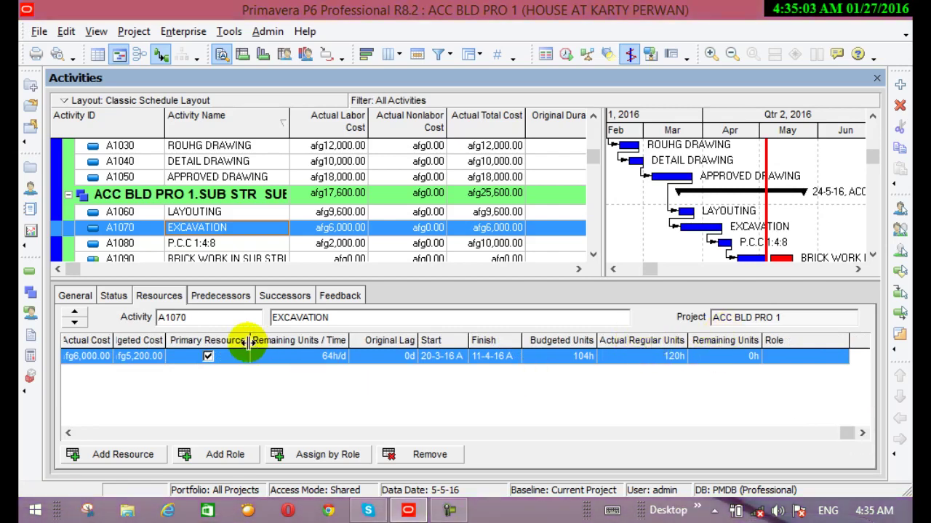
click(68, 432)
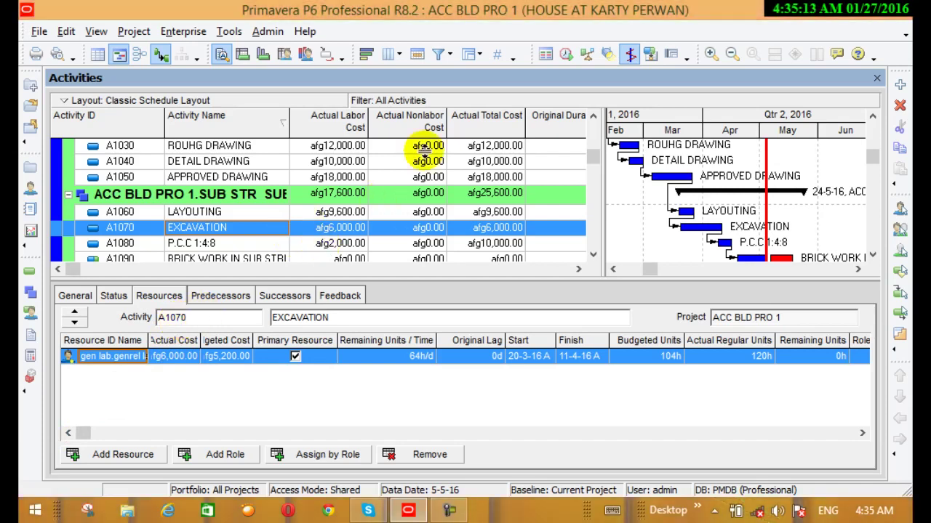
click(592, 116)
click(593, 116)
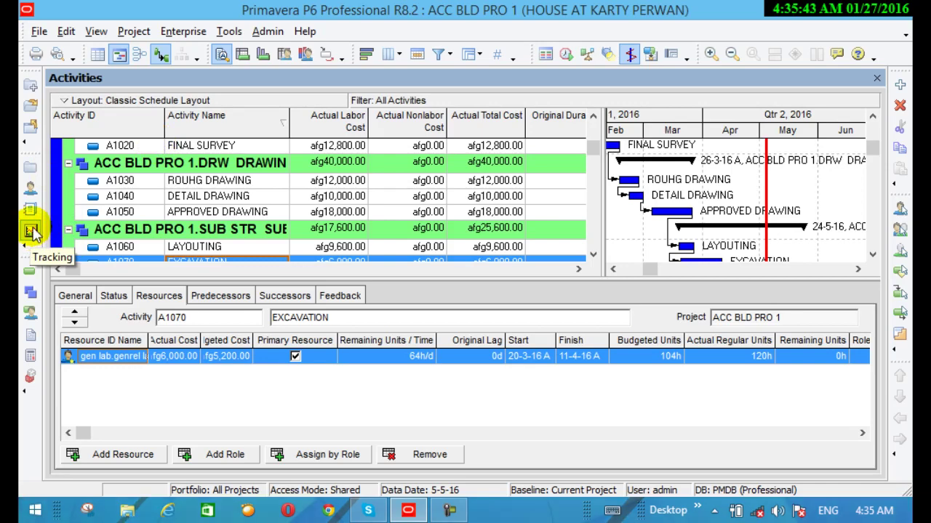
Step: Open the Tracking view and display the Gantt chart and cost profile for BUILDING PROJECTS
click(182, 32)
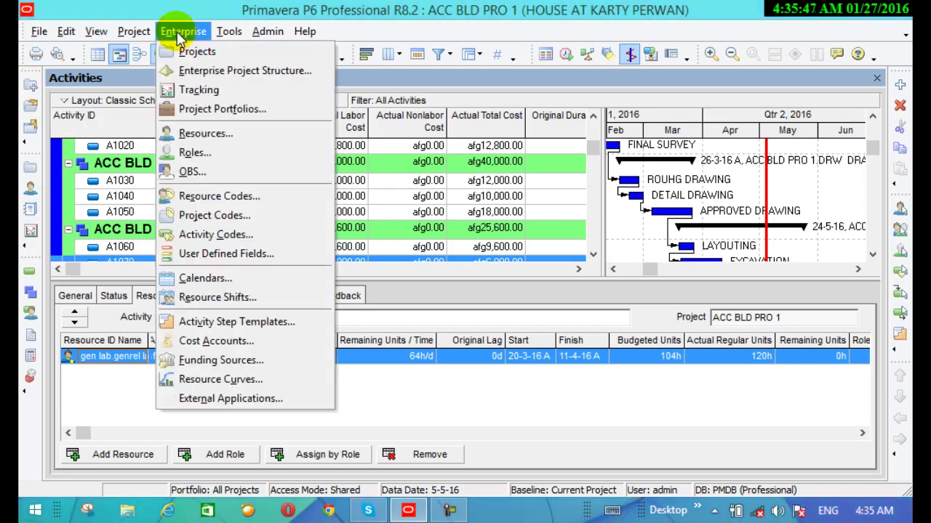
click(198, 90)
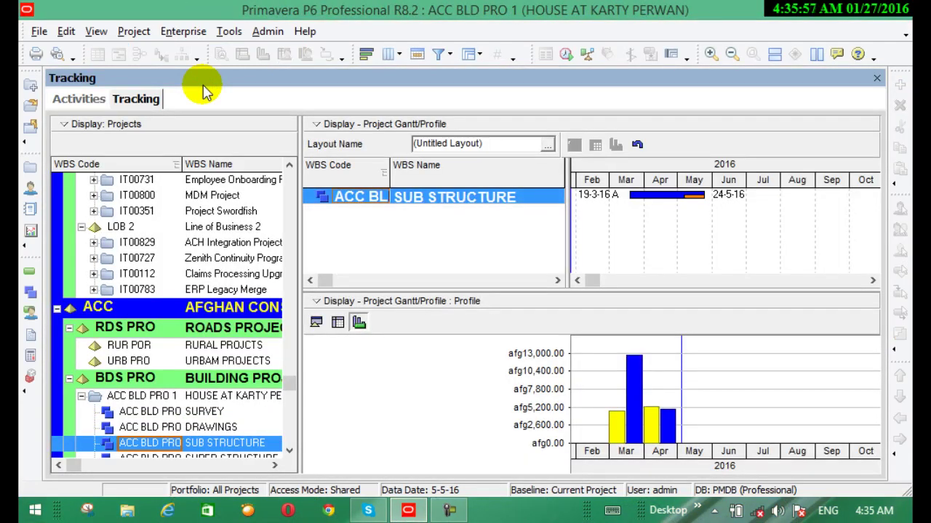
click(160, 385)
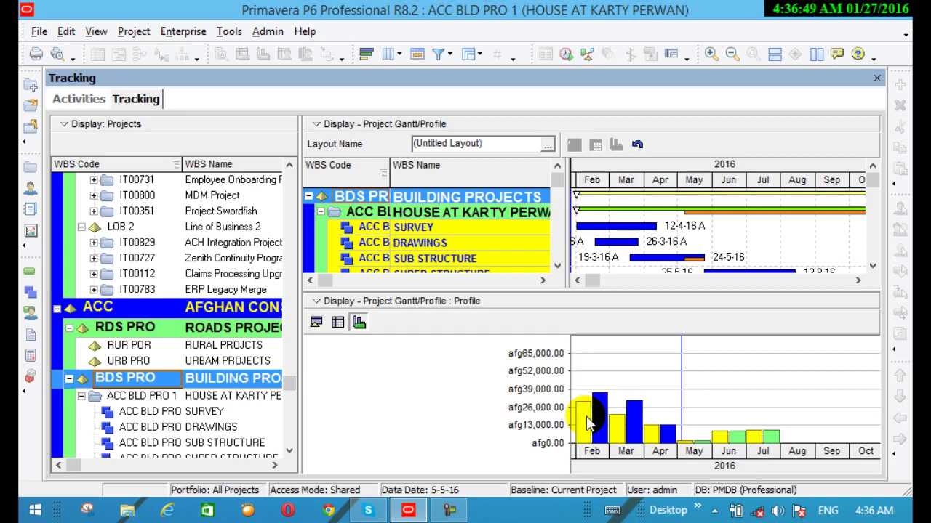
Step: Examine the baseline, actual and remaining labor costs for February and April 2016 in the BUILDING PROJECTS profile
click(594, 452)
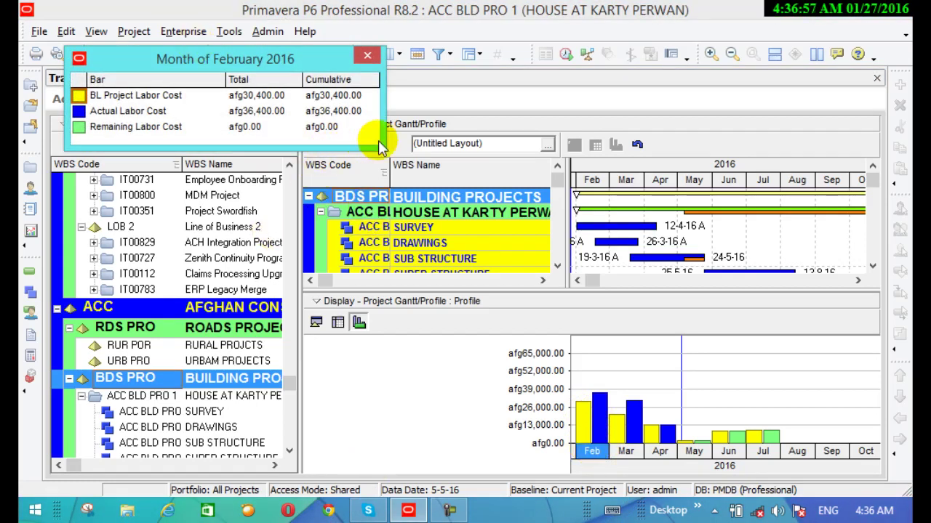
drag(384, 141, 692, 351)
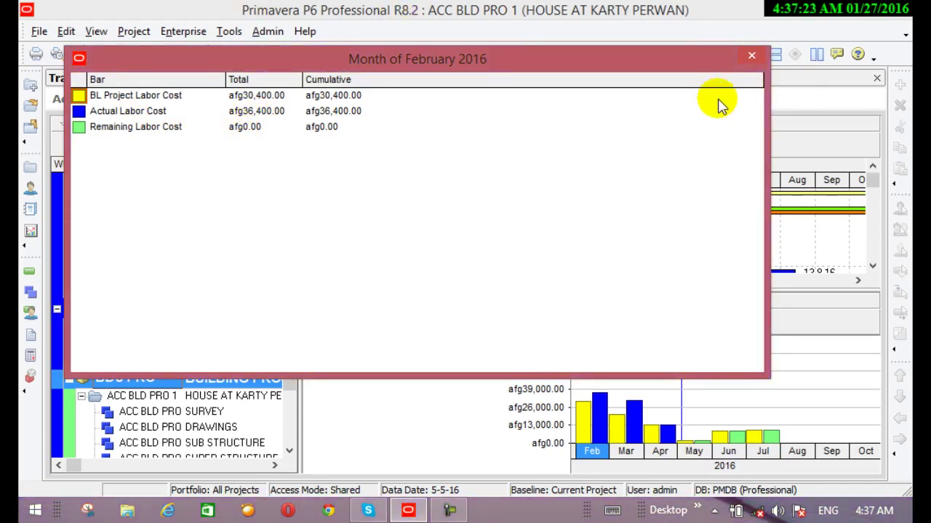
click(751, 55)
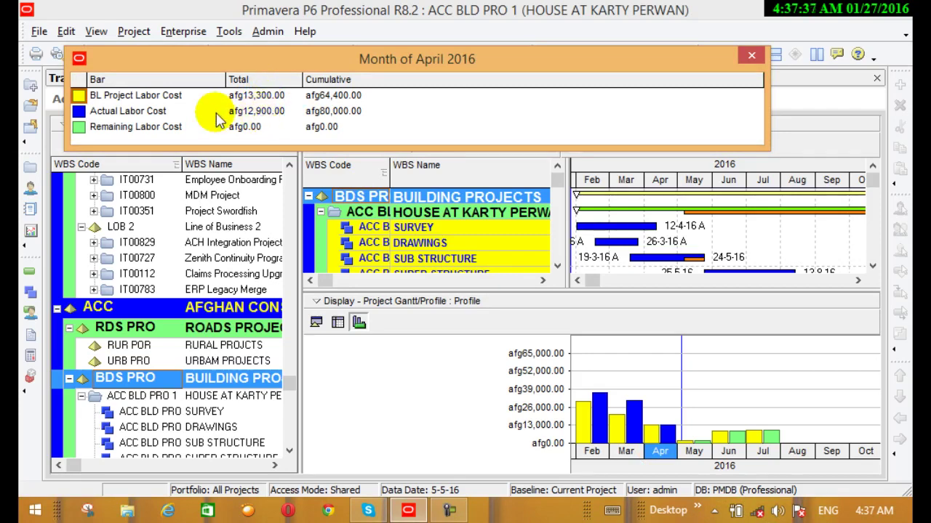
click(752, 56)
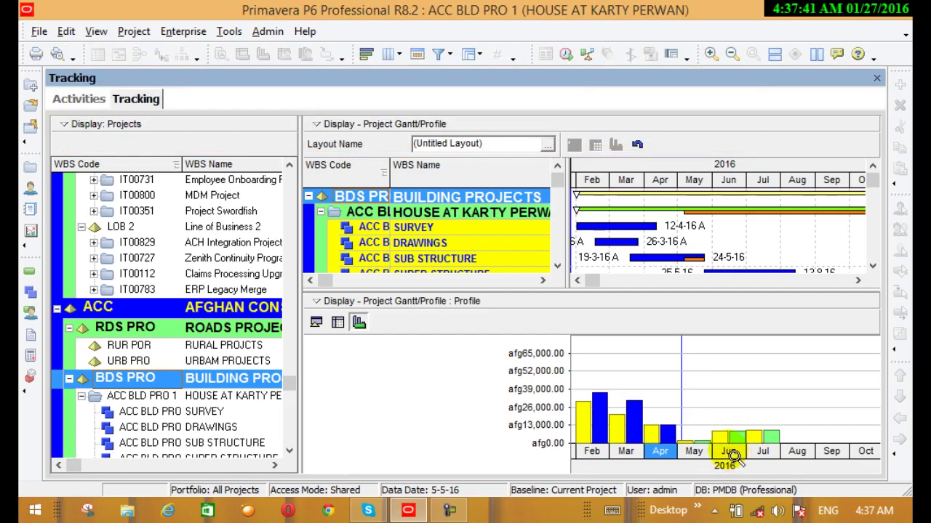
Step: Examine the total and cumulative labor costs for June 2016 in the BUILDING PROJECTS profile
click(728, 451)
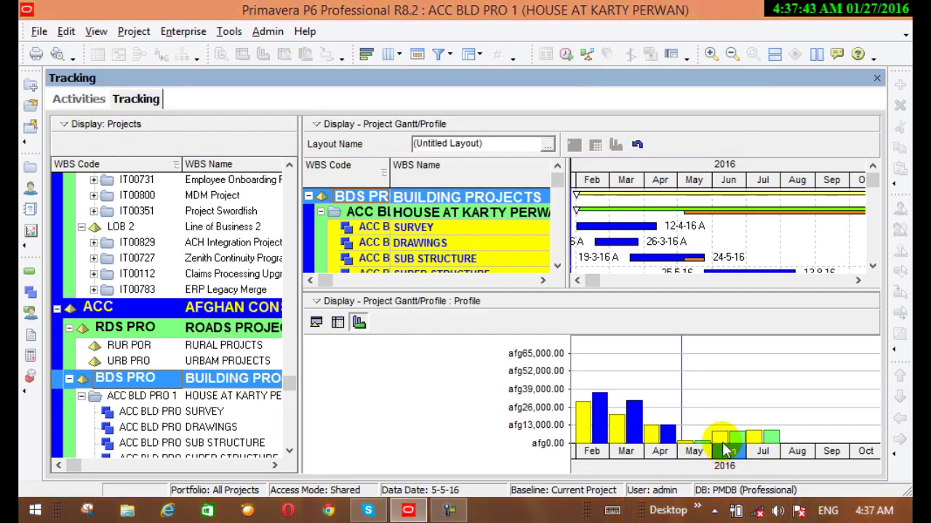
click(727, 451)
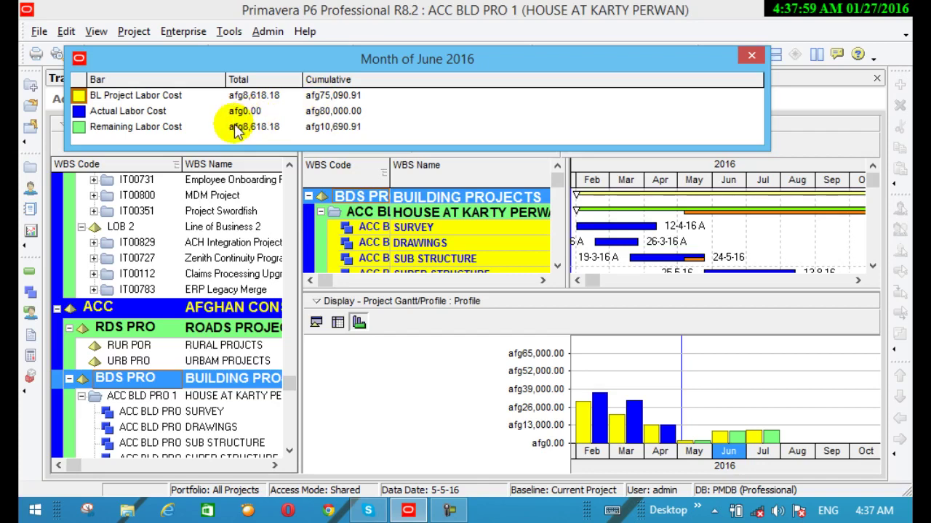
click(752, 56)
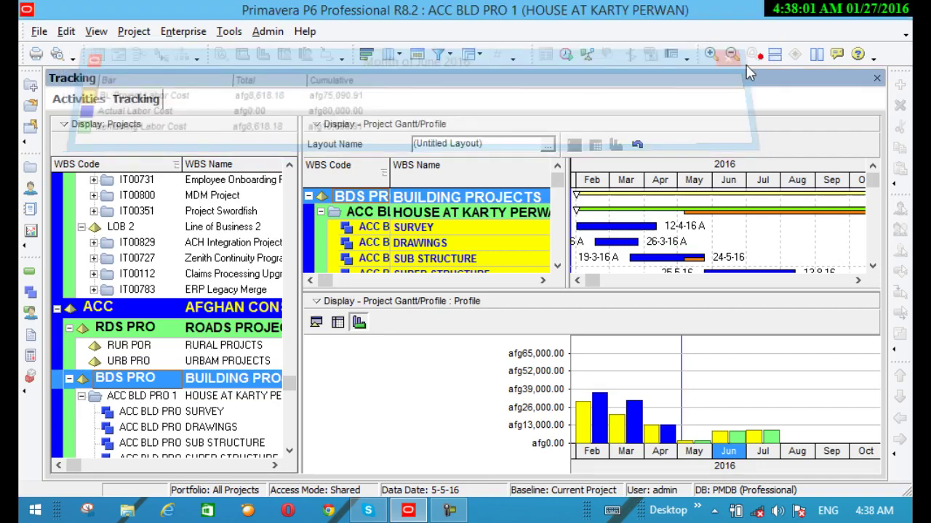
Step: Compare the baseline and actual labor costs of February 2016 with those of March 2016 in the BUILDING PROJECTS profile
click(591, 453)
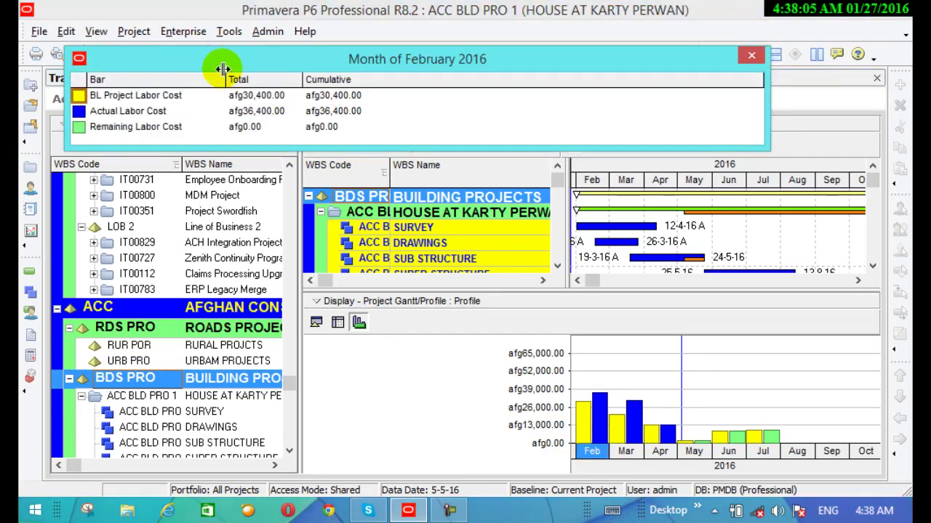
click(326, 111)
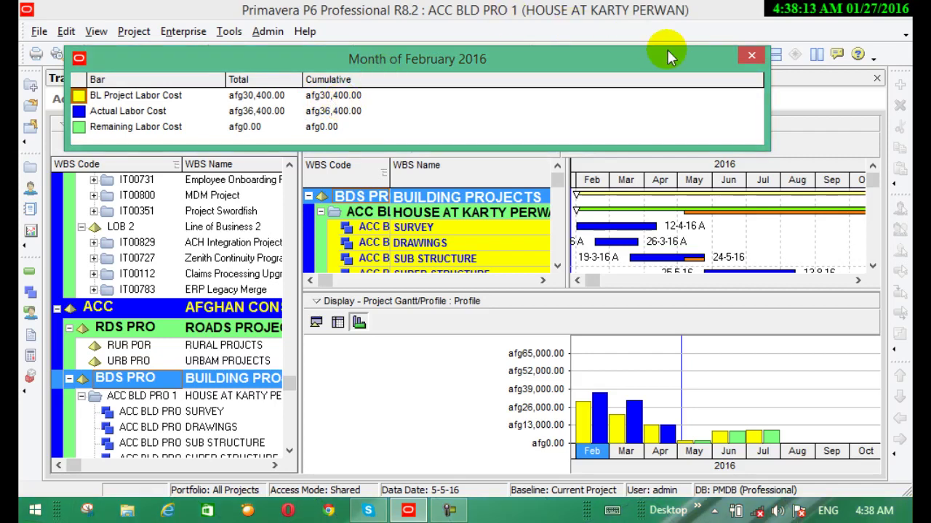
click(749, 55)
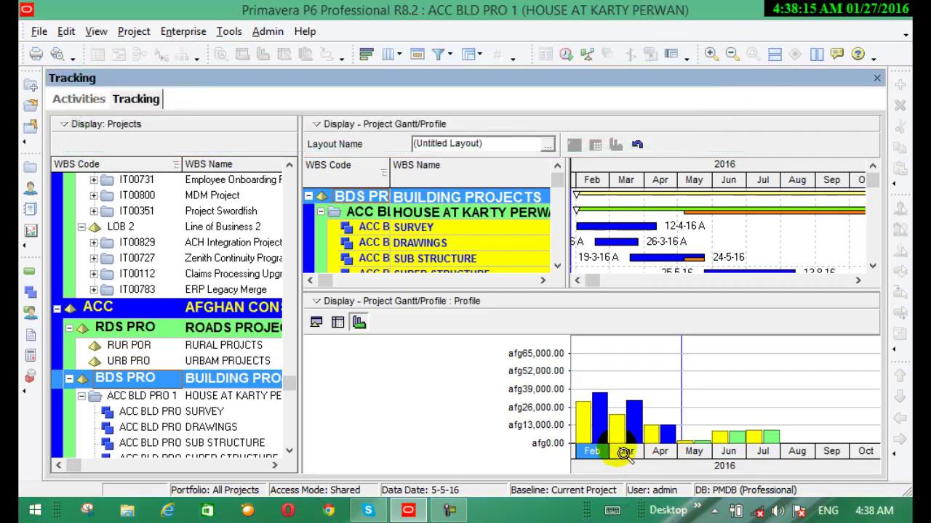
click(624, 452)
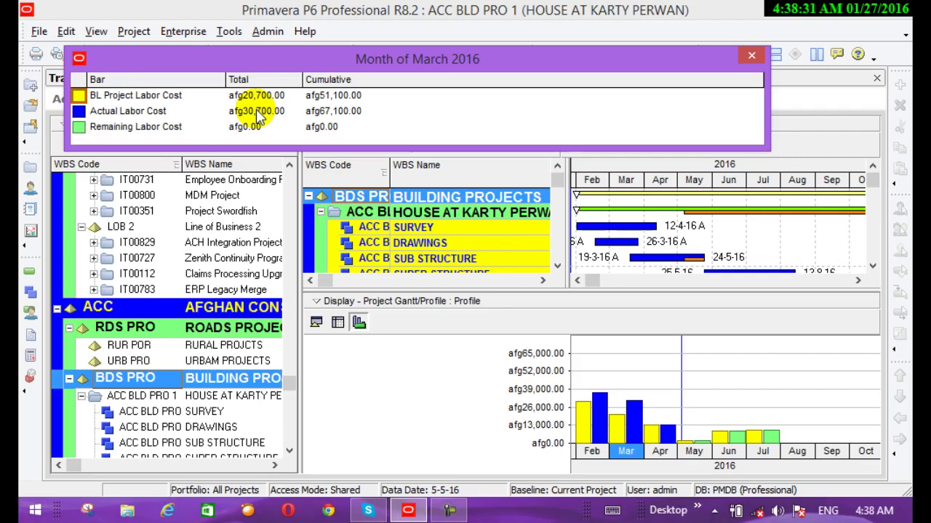
click(752, 56)
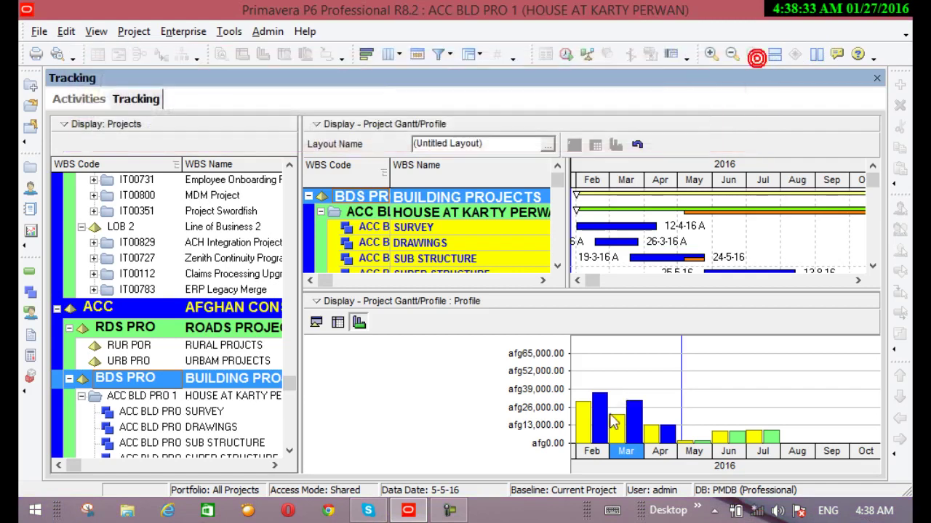
Step: Examine the April 2016 labor costs in the BUILDING PROJECTS profile and return to the project's activities
click(663, 451)
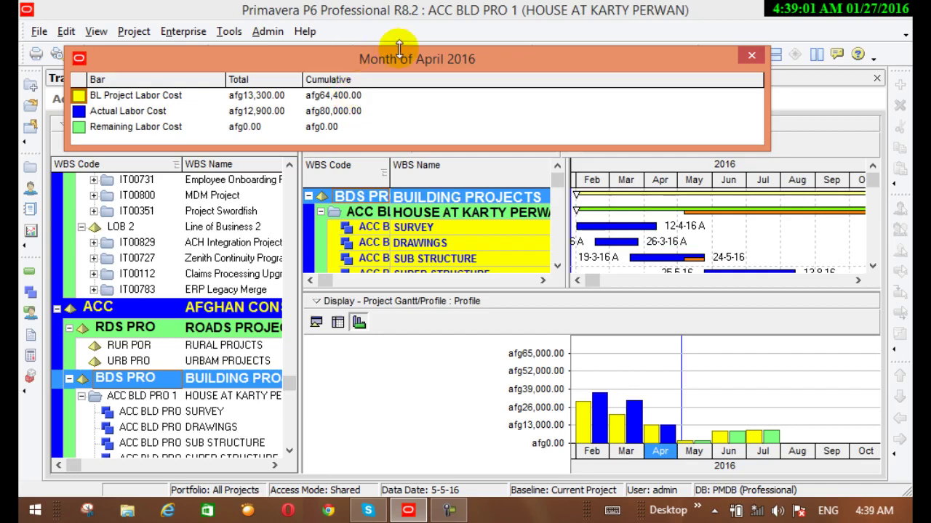
click(751, 56)
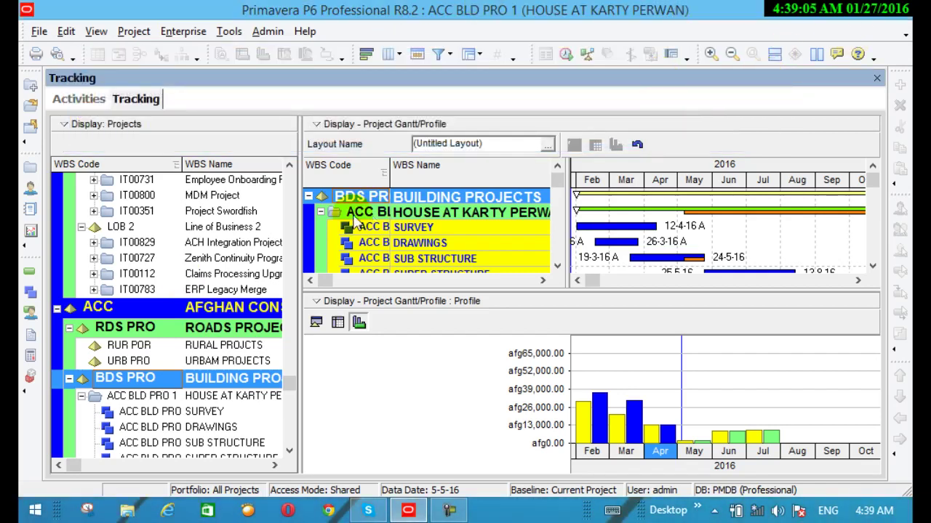
click(31, 268)
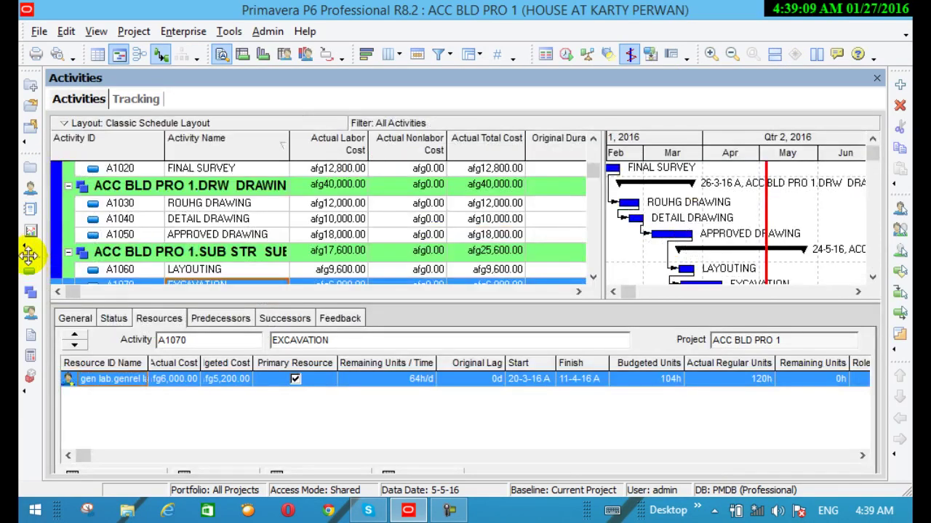
Step: Display the general details of the EXCAVATION activity and review its percent complete type options, keeping Duration
click(76, 319)
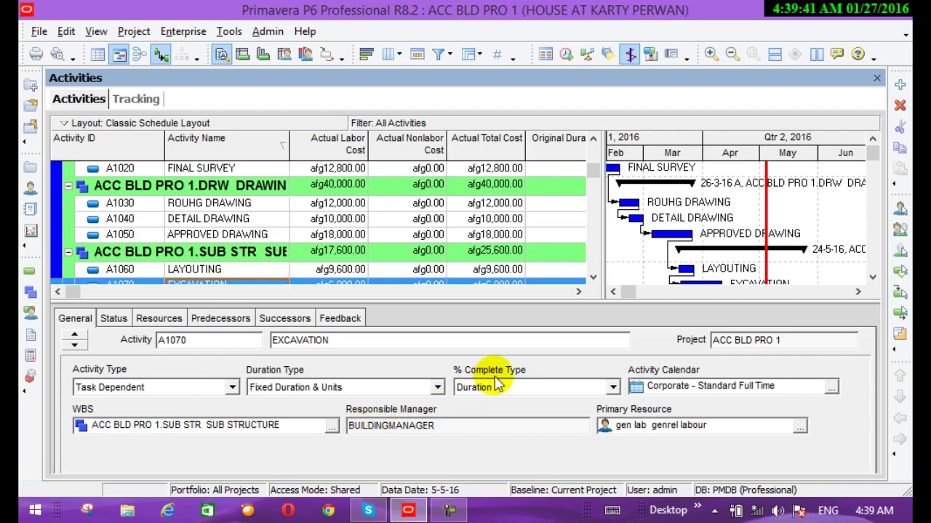
click(610, 388)
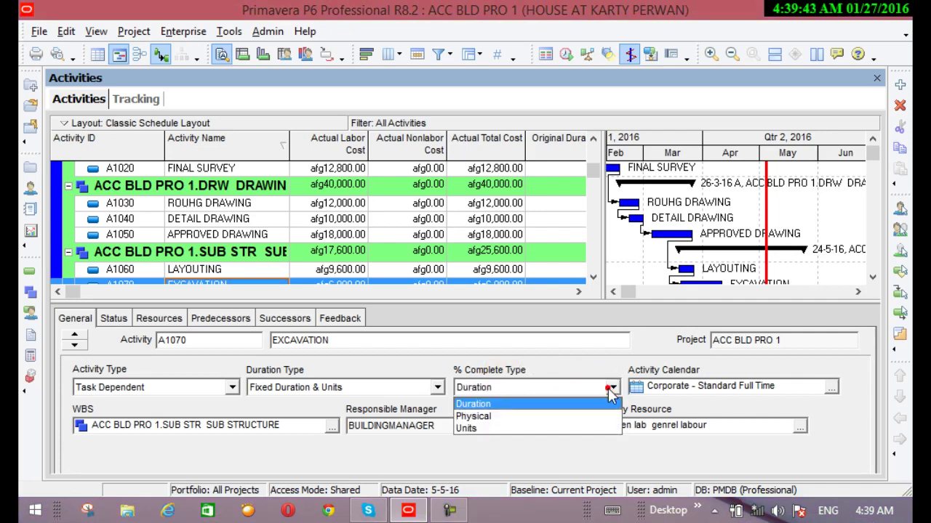
click(609, 388)
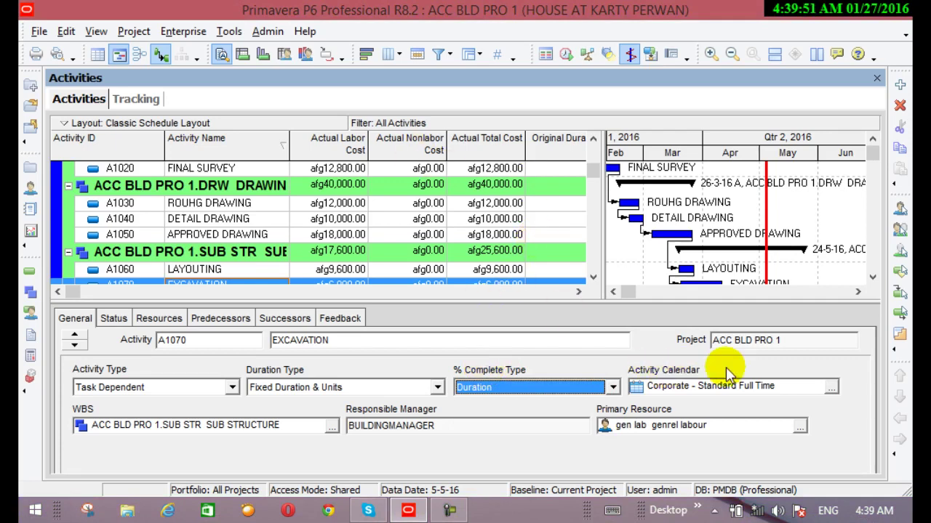
Step: Assign the global ACC calendar to activity A1070 EXCAVATION
click(831, 387)
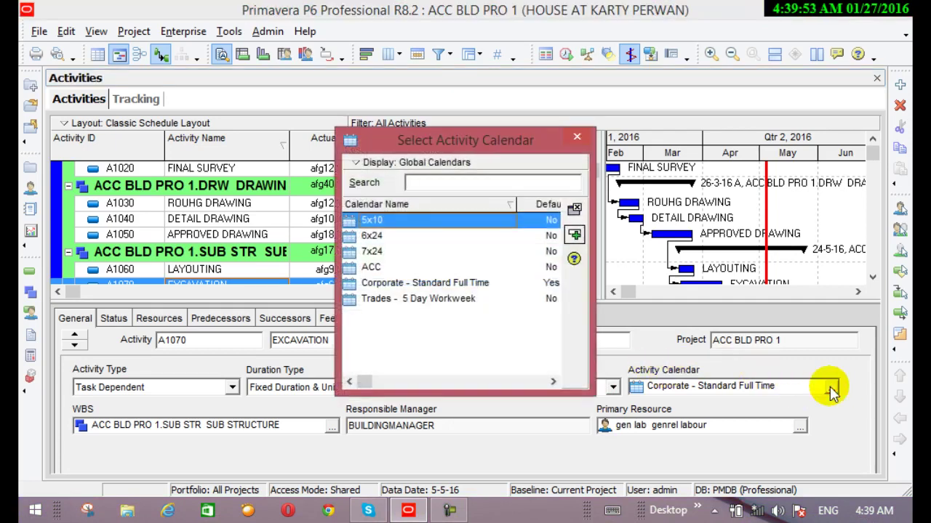
click(385, 268)
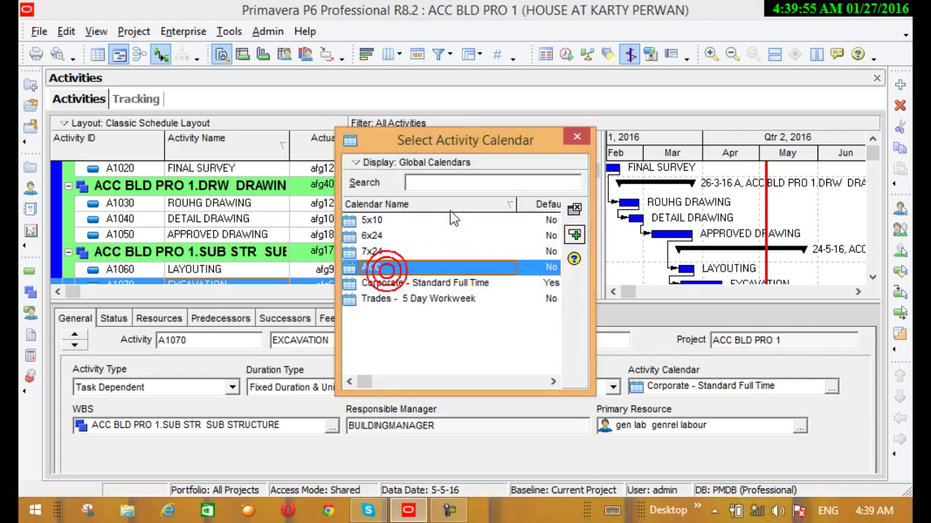
click(578, 234)
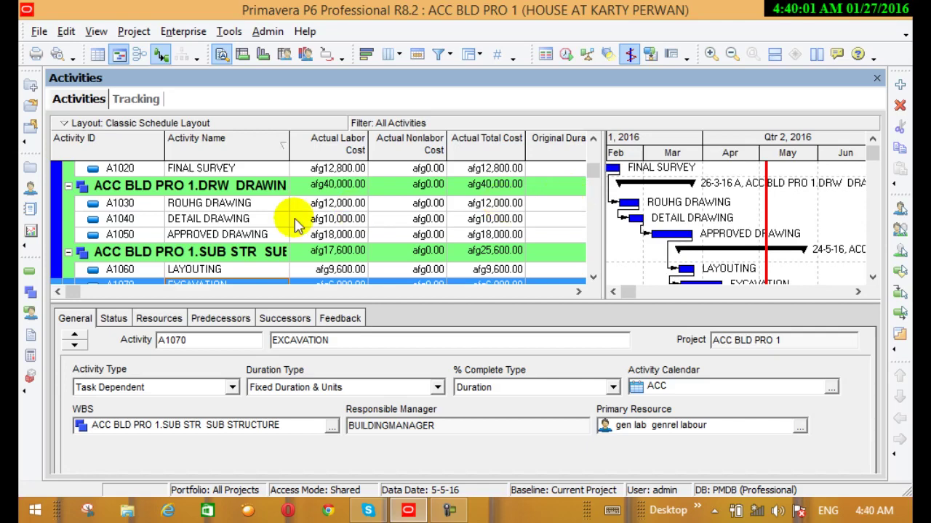
Step: Assign the global 5x10 calendar to activity A1030 ROUHG DRAWING
click(198, 204)
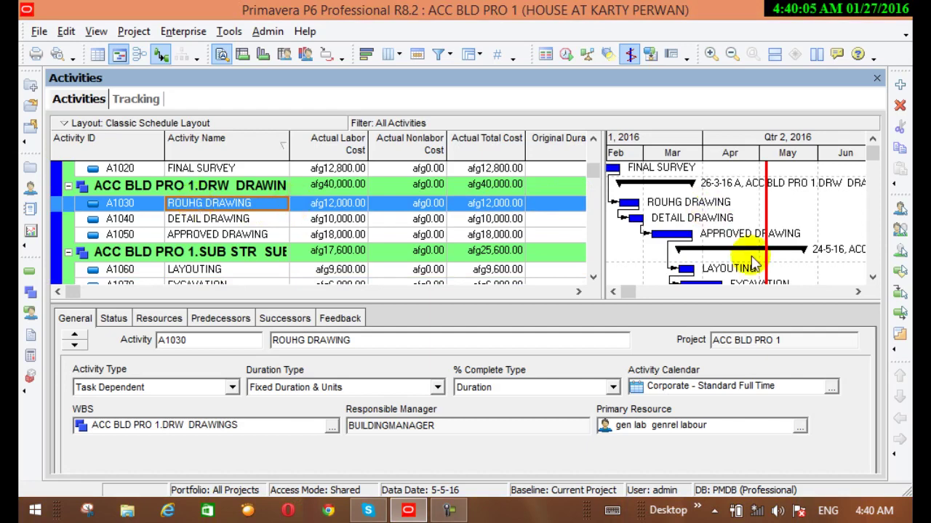
click(831, 387)
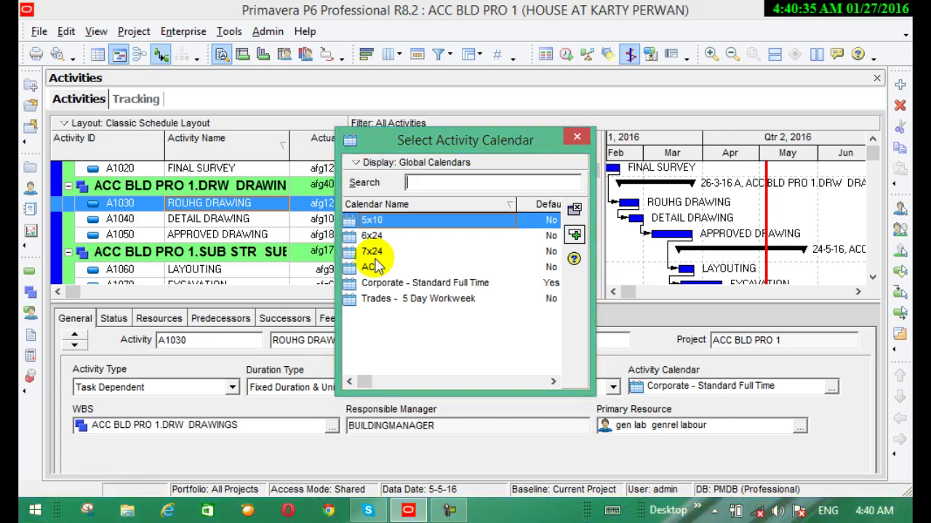
click(375, 221)
double_click(375, 221)
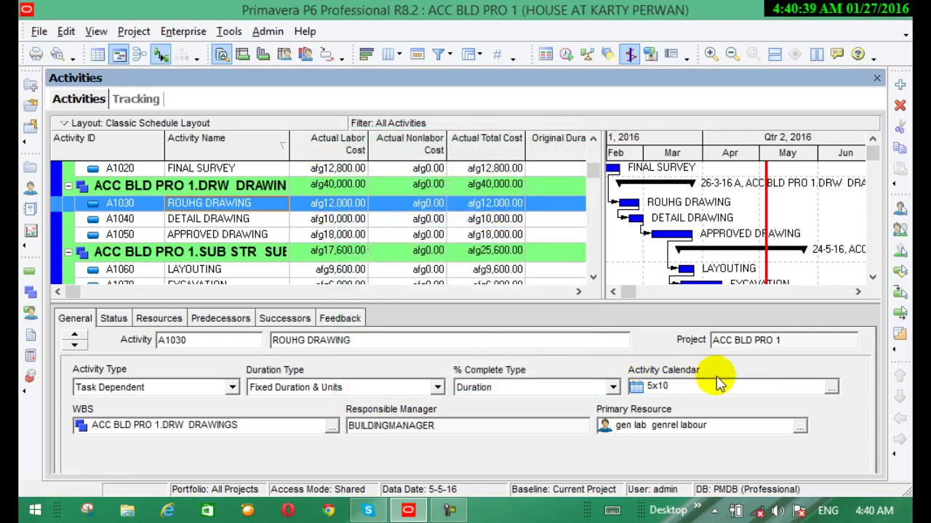
Step: Assign the global 7x24 calendar to activity A1050 APPROVED DRAWING
click(210, 234)
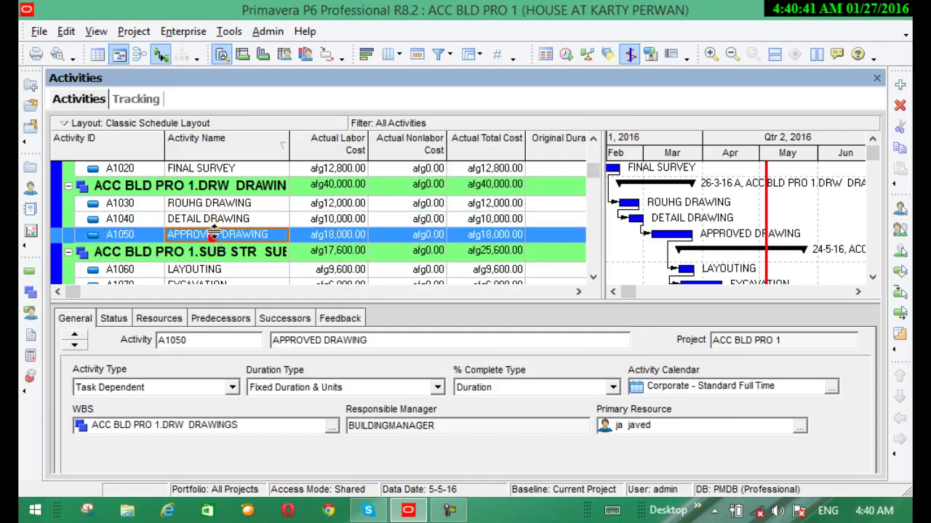
click(831, 387)
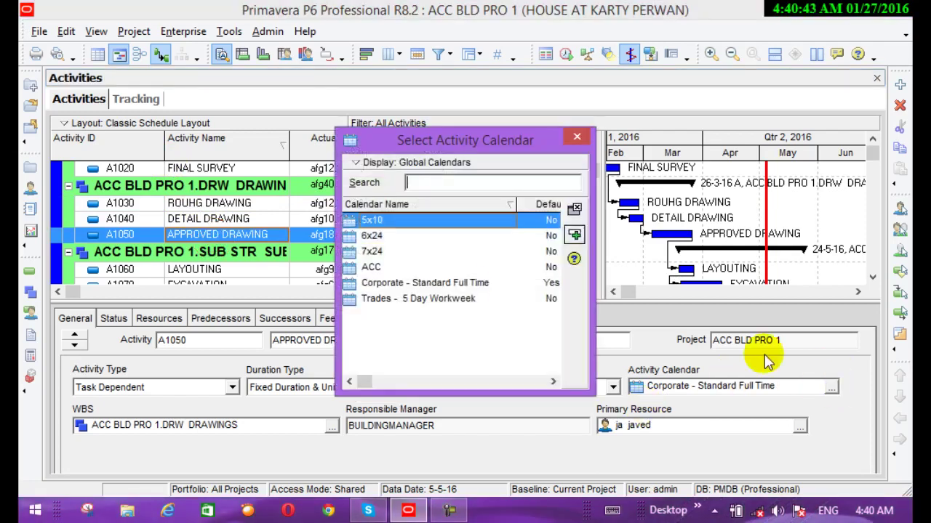
double_click(372, 252)
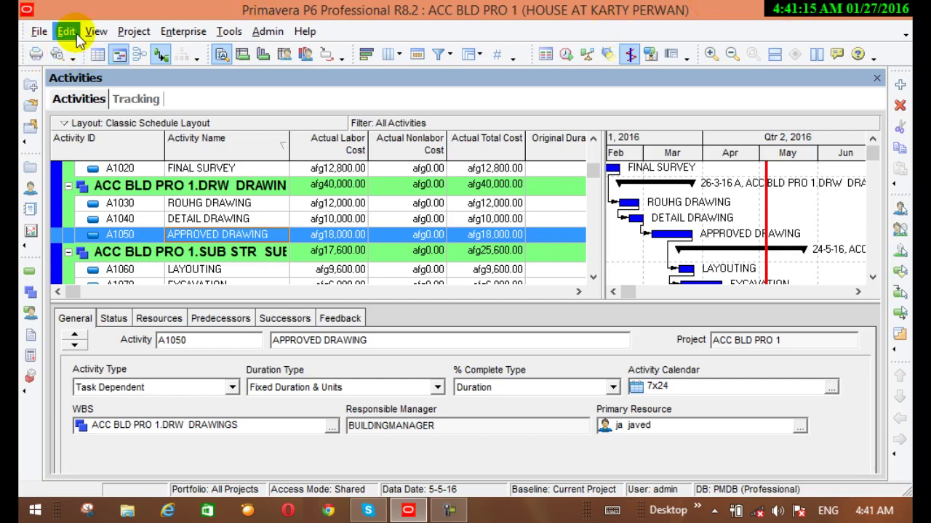
Step: Review the global calendars list and the calendars a new one can be copied from, without adding any
click(198, 32)
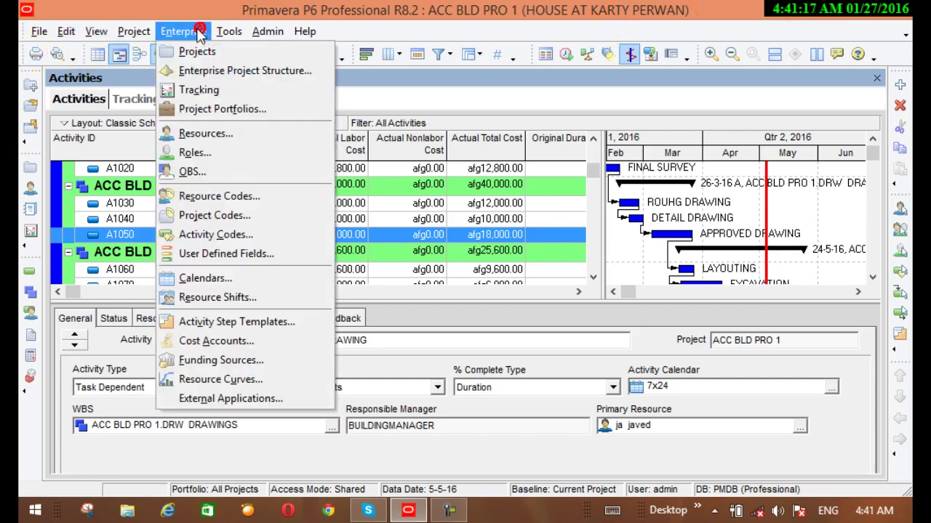
click(227, 275)
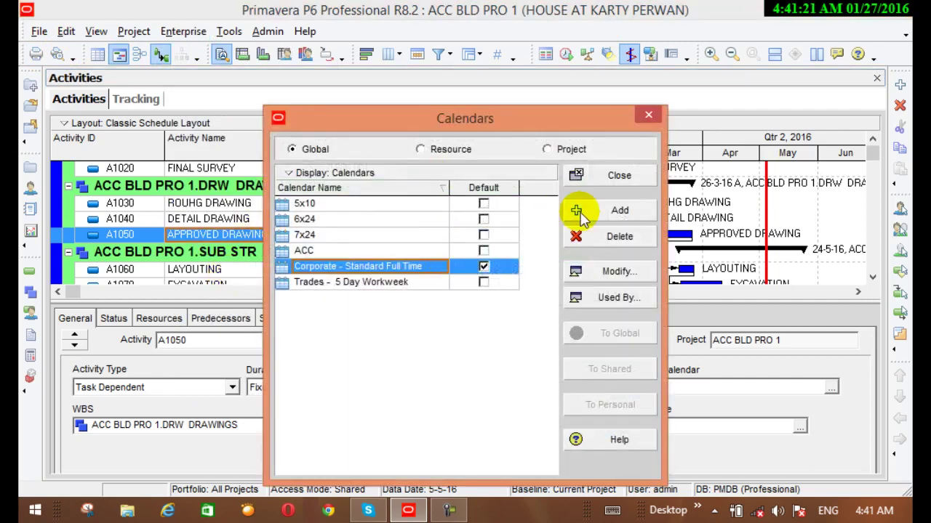
click(580, 212)
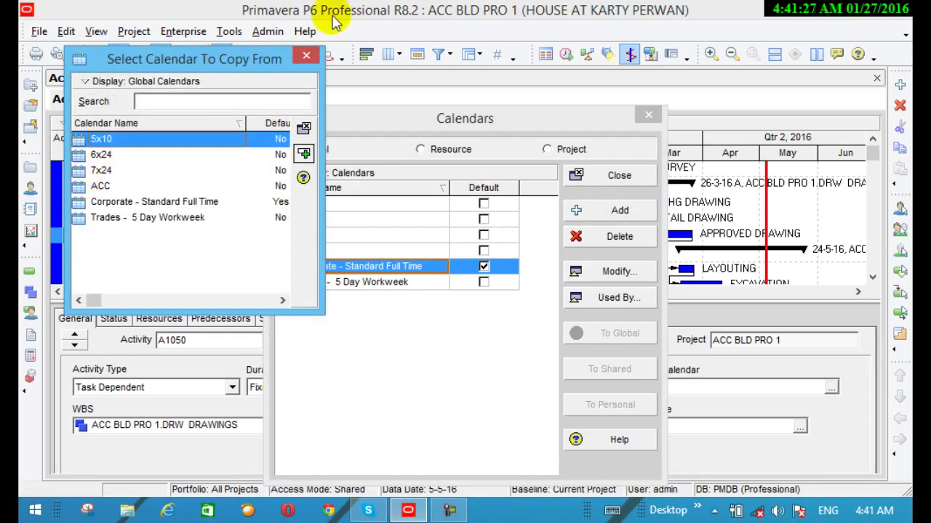
click(306, 55)
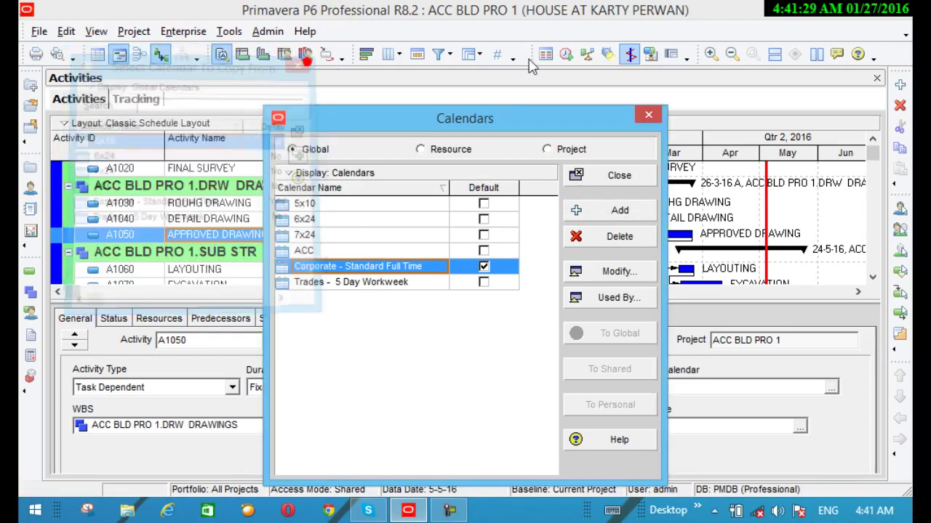
click(646, 114)
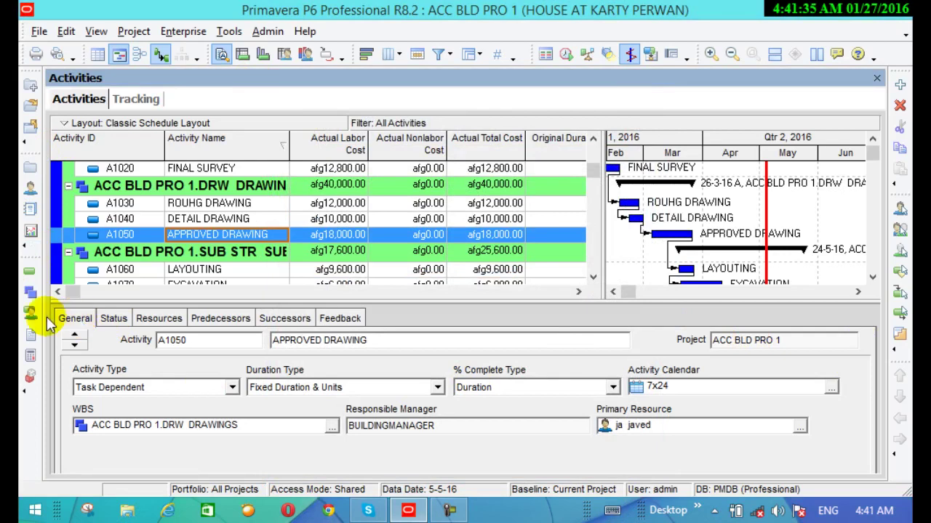
Step: Display APPROVED DRAWING's status details and review the Units/Time Format options in the user preferences, keeping units/duration
click(113, 320)
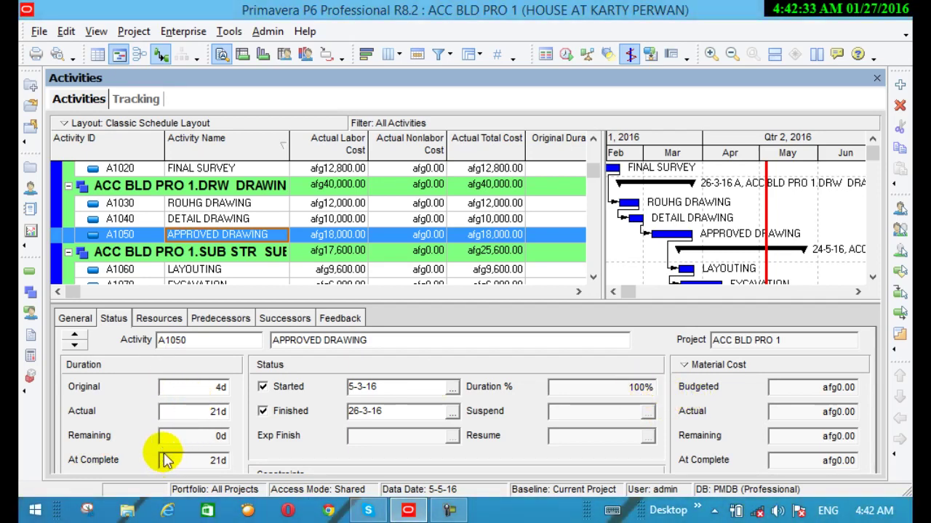
click(40, 31)
mouse_move(96, 31)
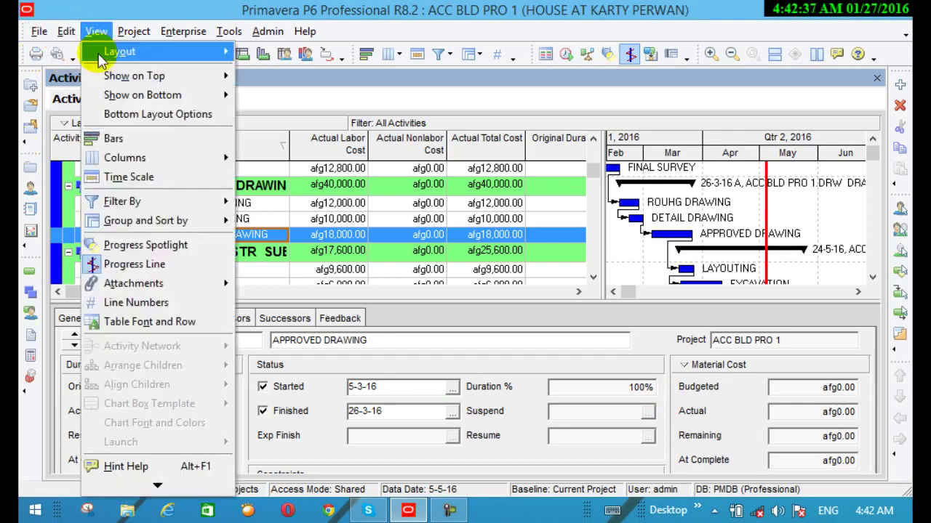
click(66, 33)
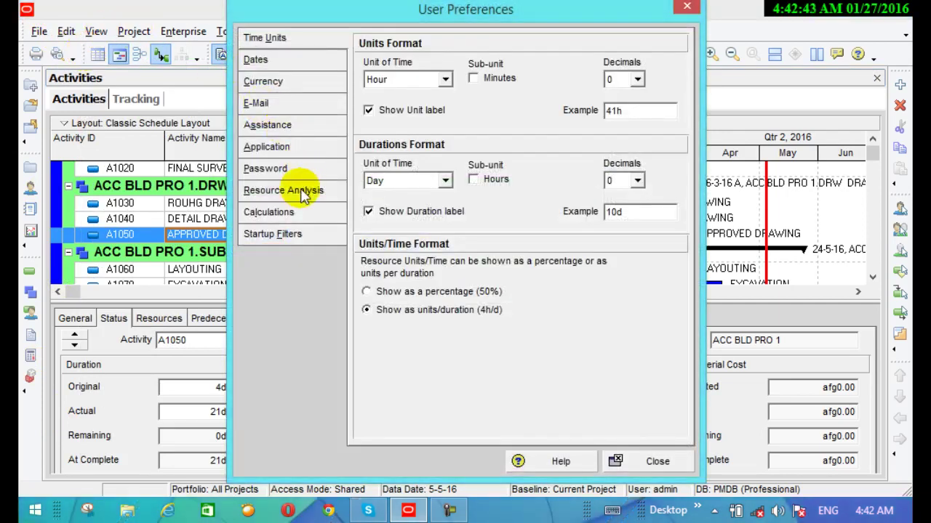
click(383, 293)
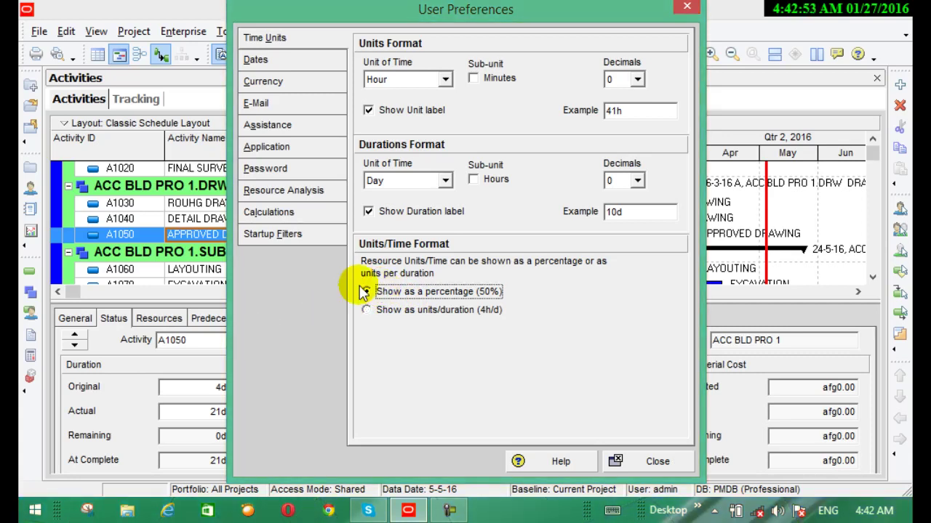
click(365, 310)
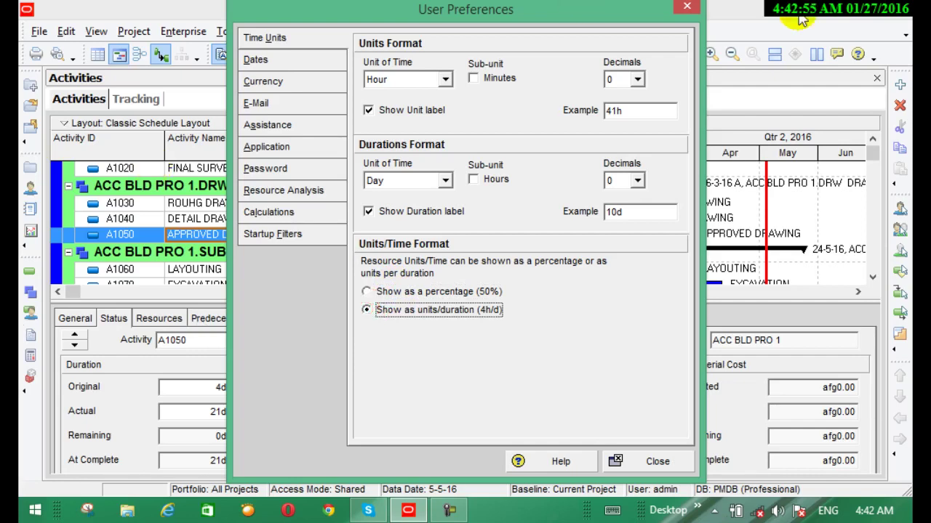
click(687, 7)
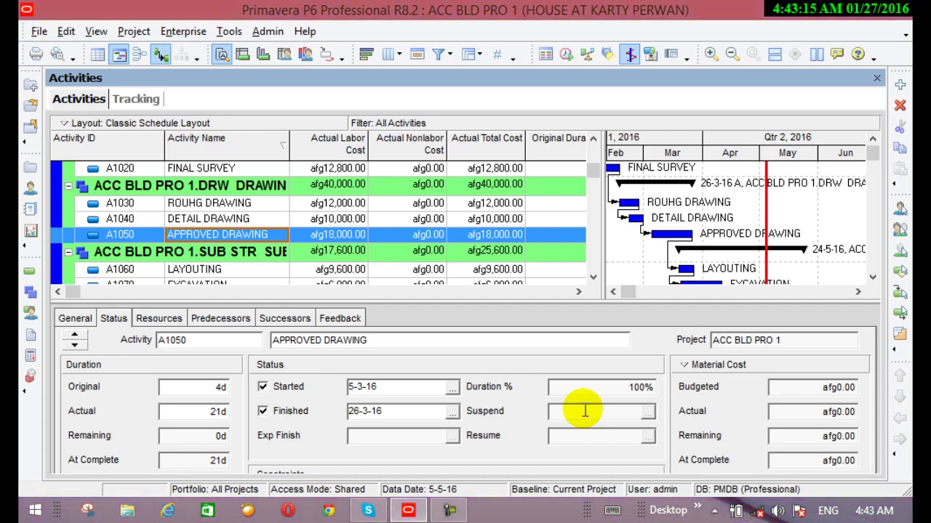
Step: Try to enter suspend and resume dates for the APPROVED DRAWING and BRICK WORK IN SUPER STRUCTURE activities
click(645, 412)
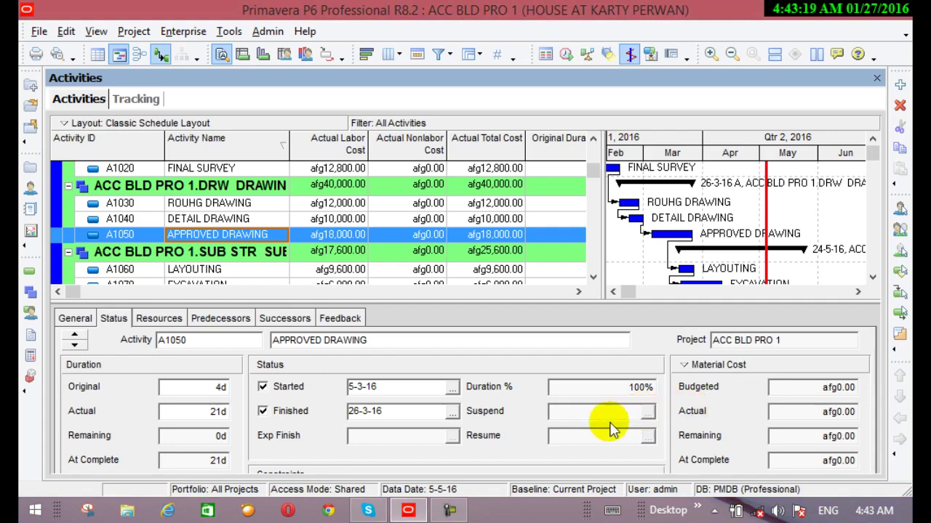
click(594, 277)
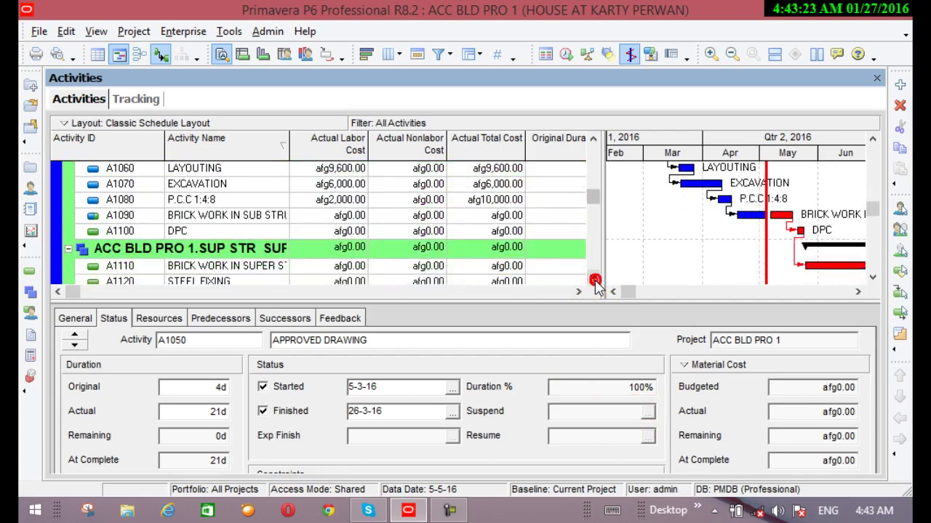
click(288, 266)
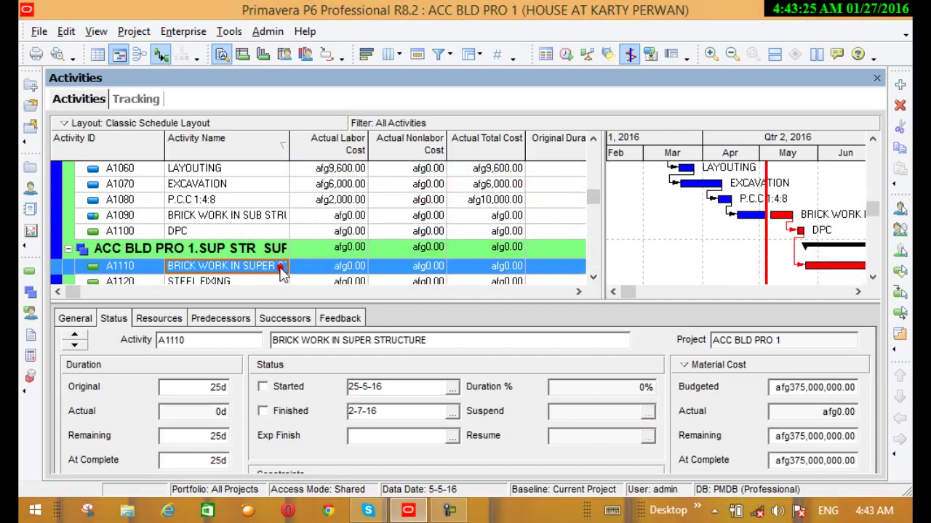
click(646, 415)
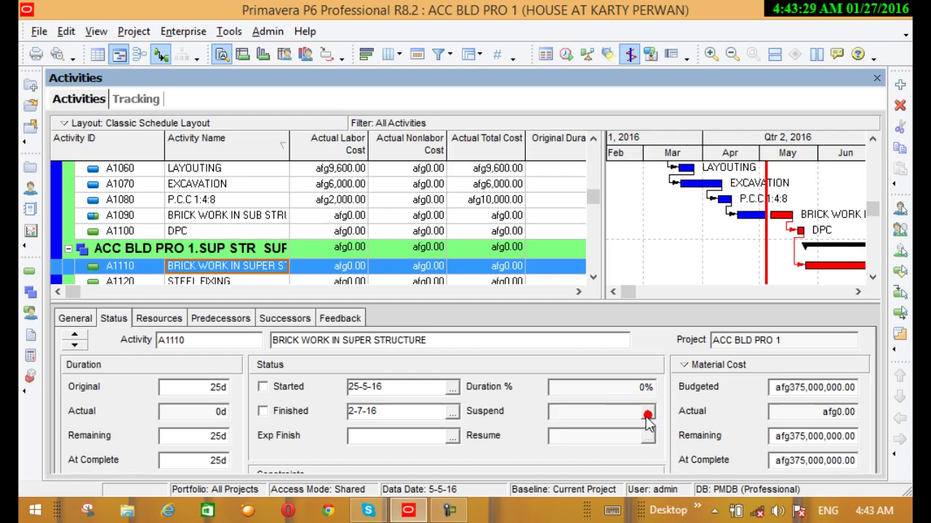
click(647, 436)
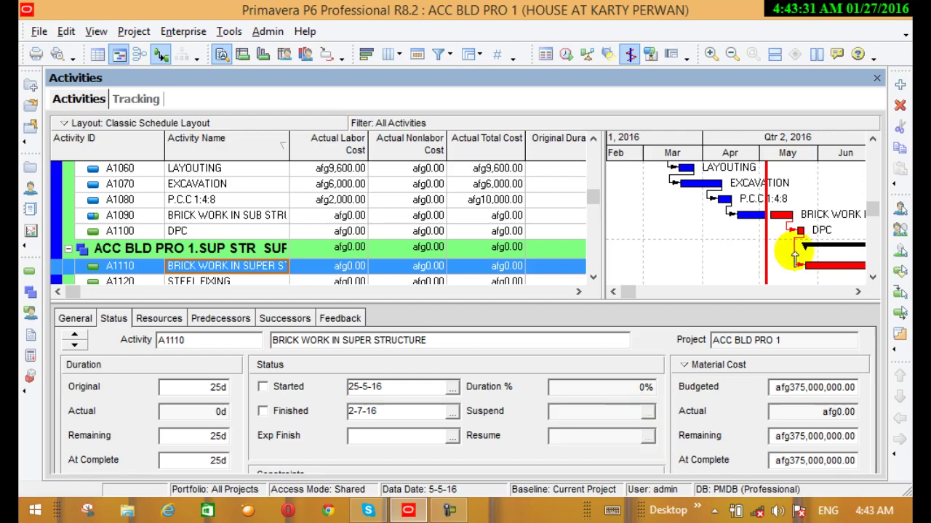
Step: Select BRICK WORK IN SUB STRUCTURE, switch to activity A1100 DPC and try to enter a suspend date for it
click(788, 220)
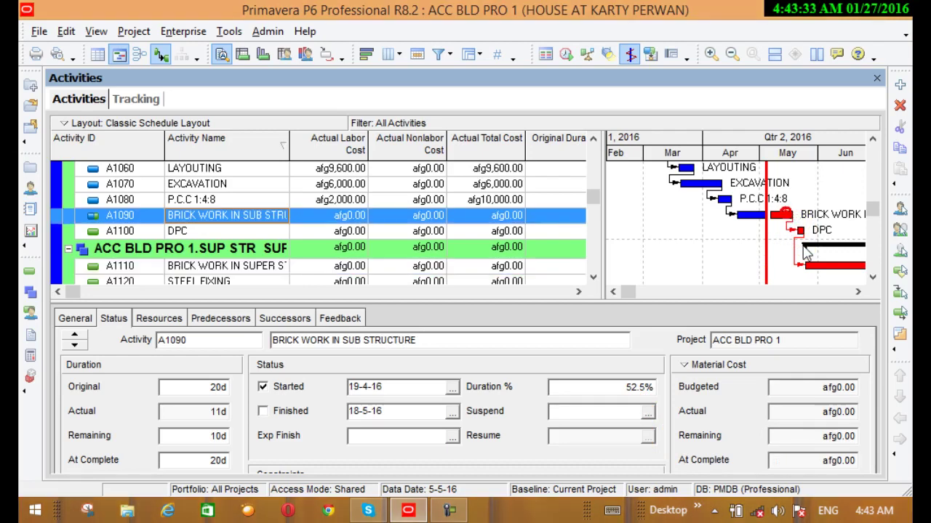
click(797, 230)
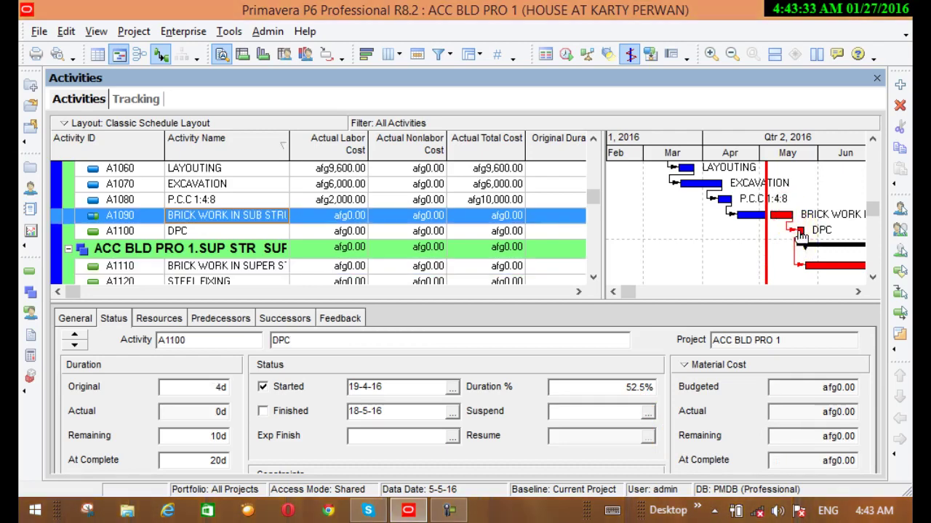
click(652, 411)
click(616, 416)
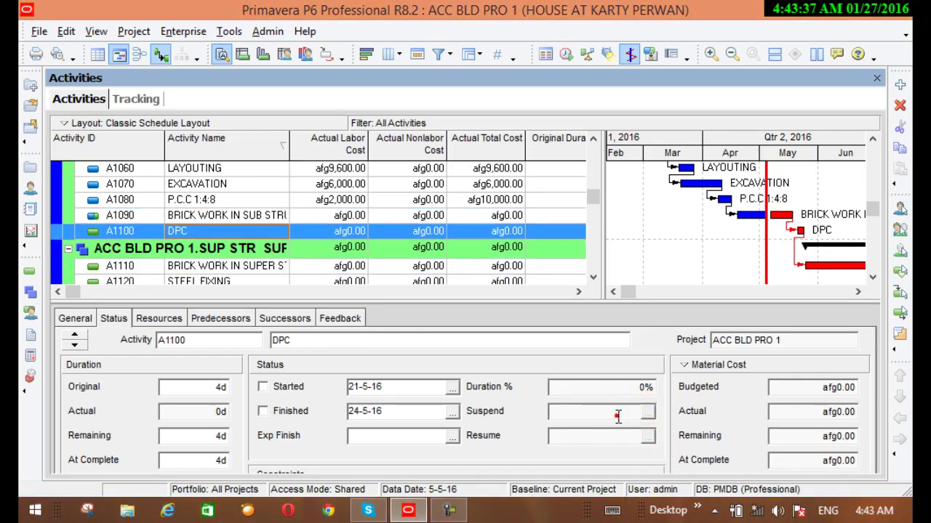
click(633, 410)
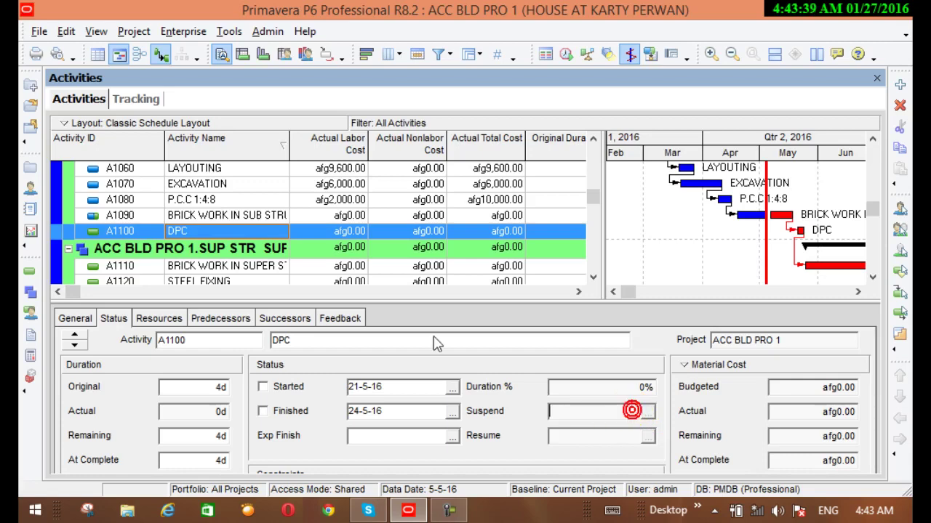
Step: Select activity A1120 STEEL FIXING and try to enter a suspend date for it
click(872, 277)
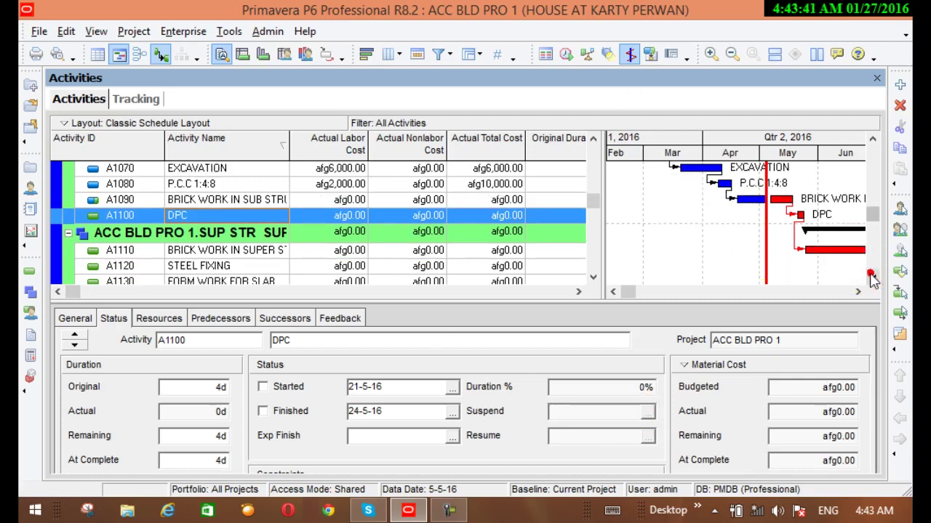
click(267, 267)
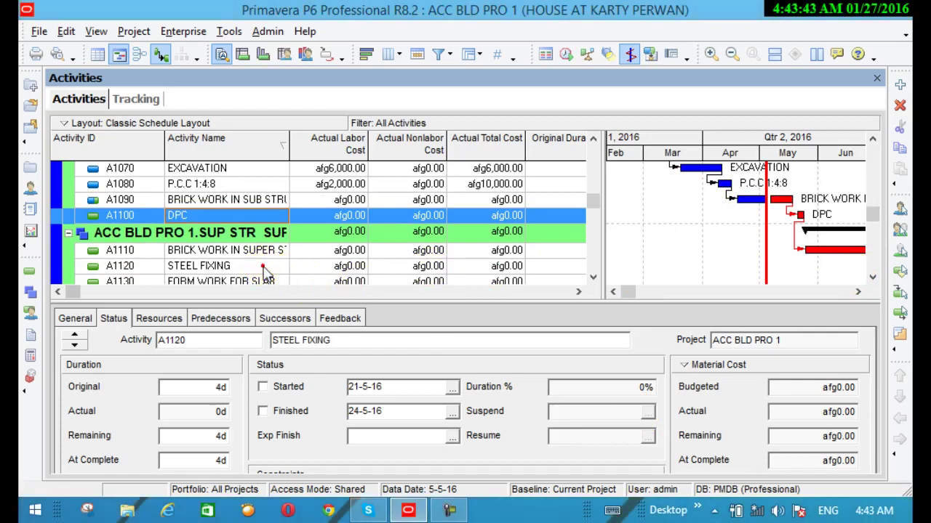
click(322, 270)
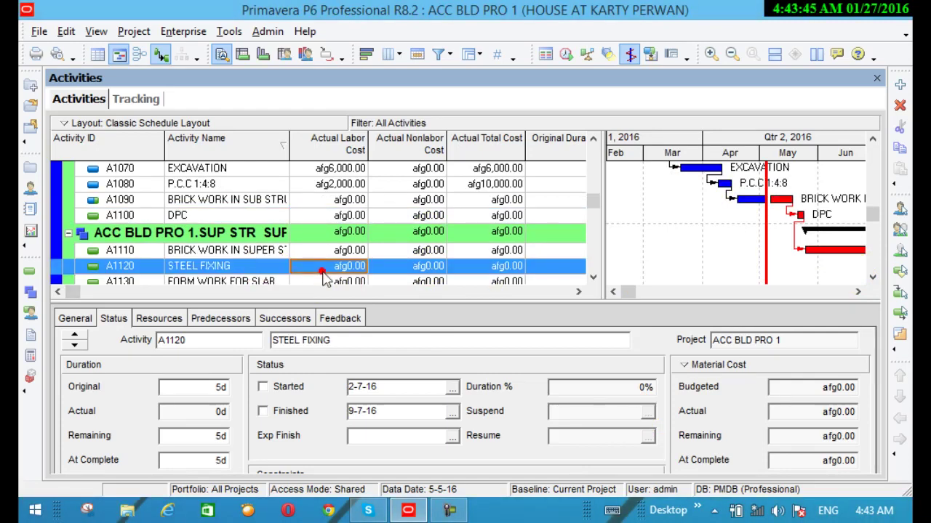
click(647, 412)
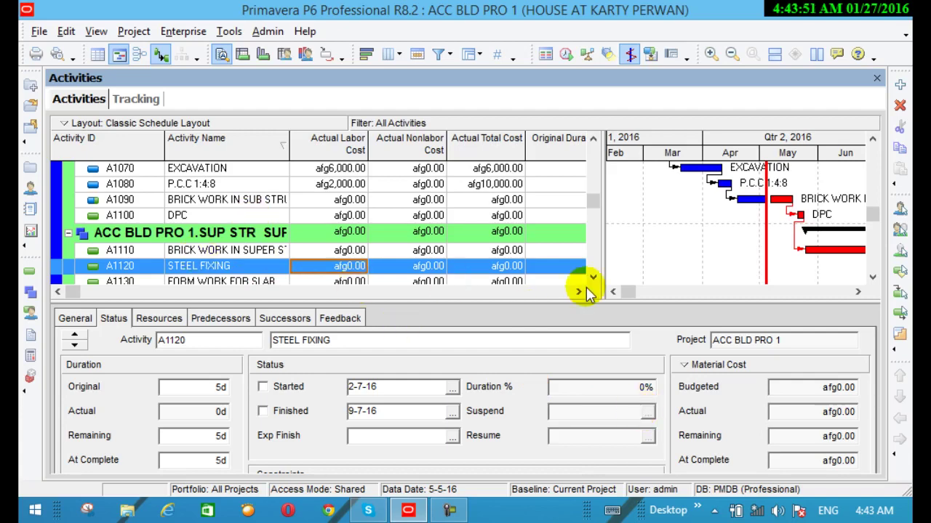
drag(591, 202, 595, 206)
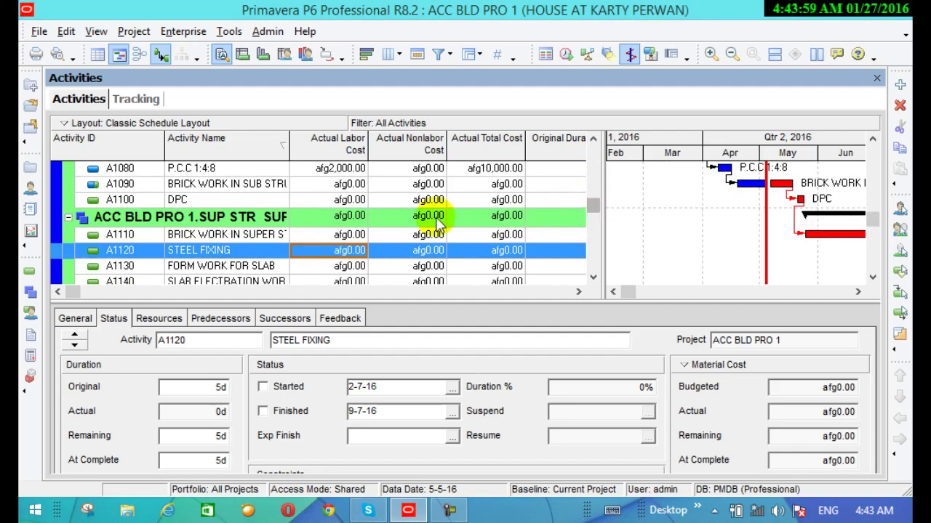
click(278, 254)
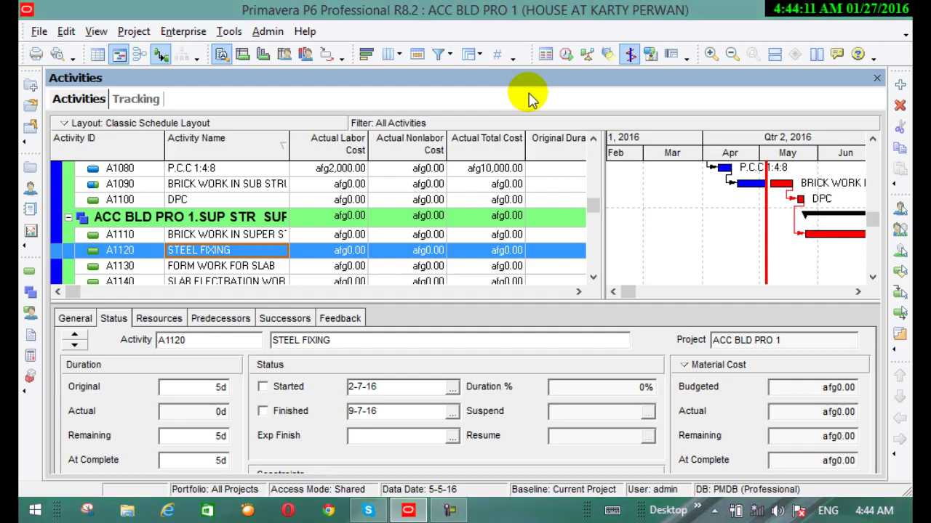
Step: Try to enter suspend dates for the APPROVED DRAWING and DETAIL DRAWING activities
click(592, 193)
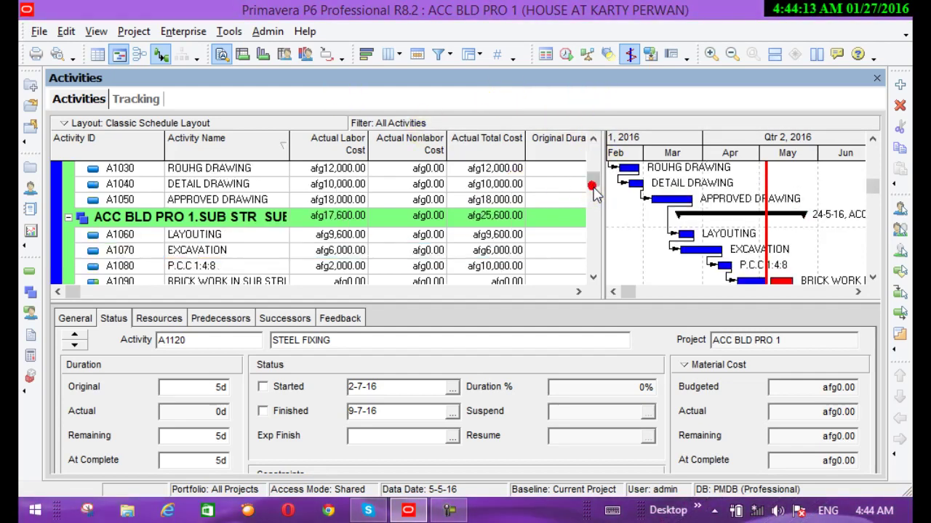
click(218, 199)
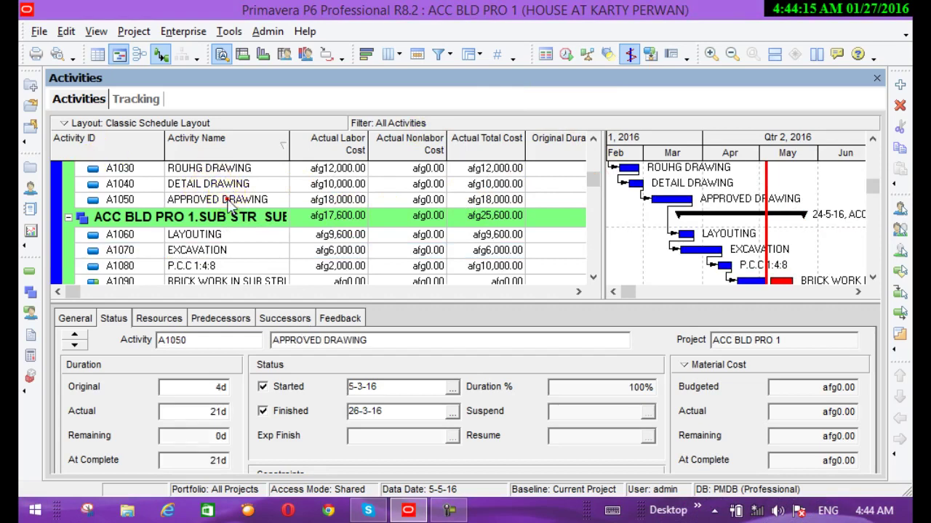
click(317, 198)
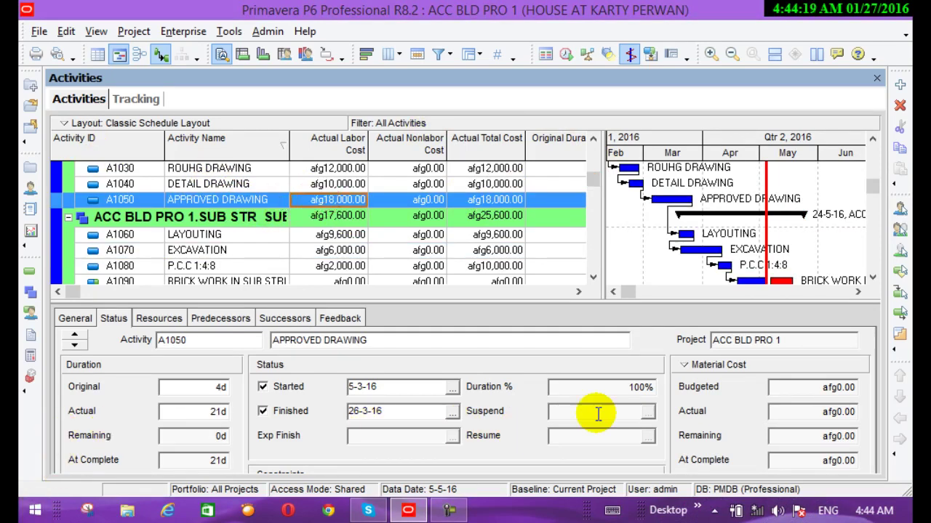
click(649, 412)
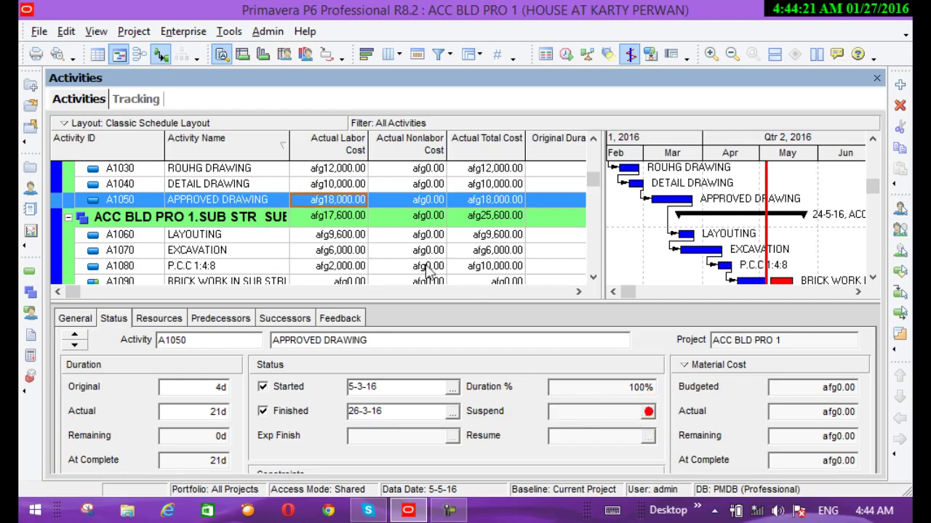
click(347, 186)
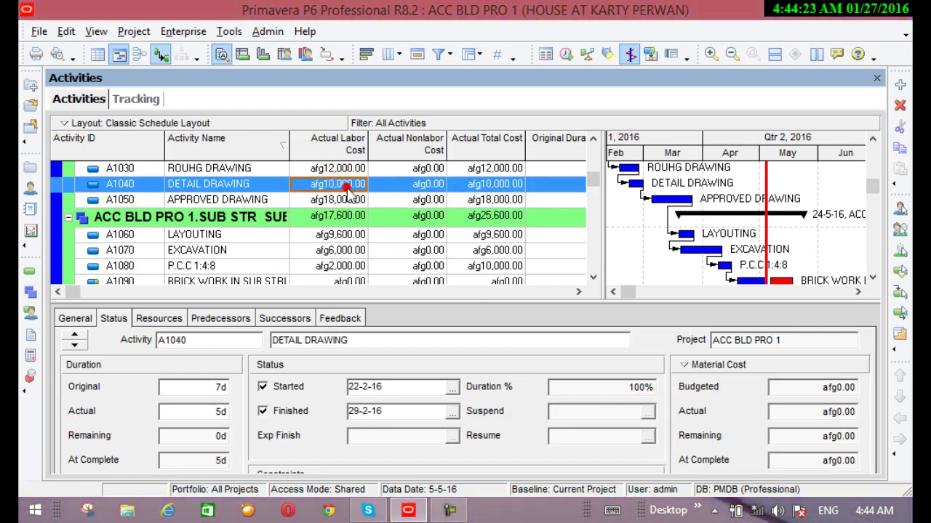
click(644, 411)
Step: Select activity A1130 FORM WORK FOR SLAB and try to enter suspend and resume dates for it
click(594, 276)
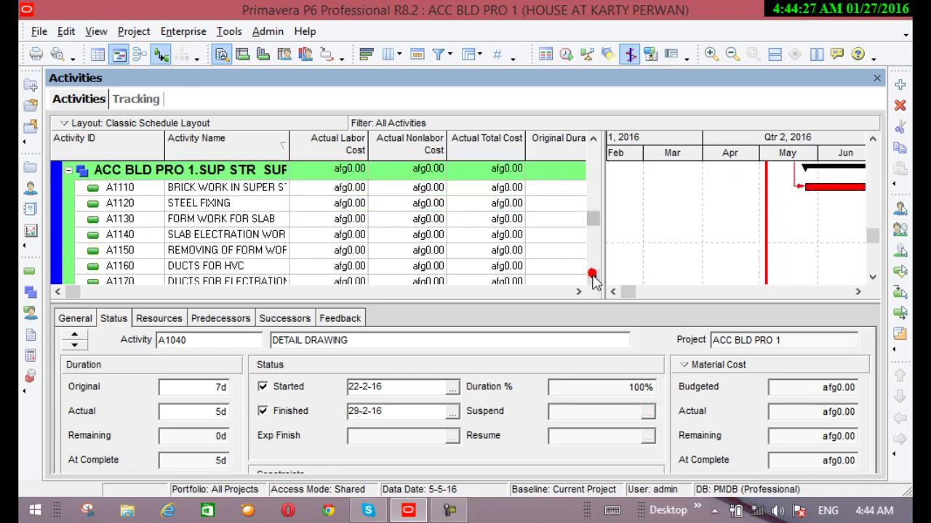
click(238, 219)
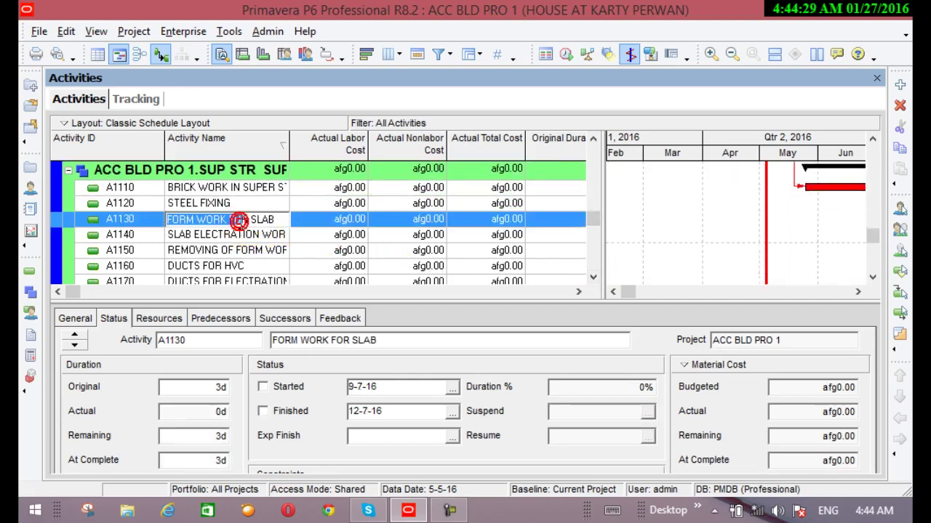
click(313, 222)
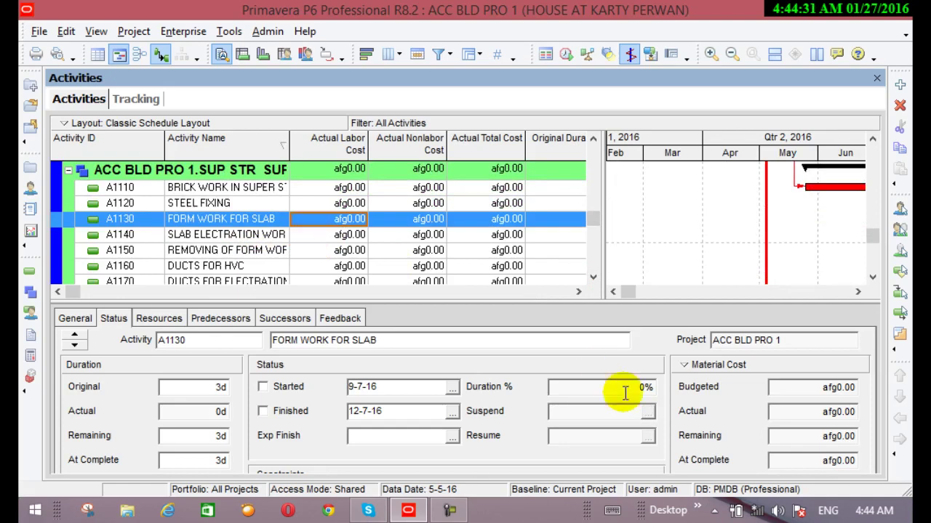
click(643, 411)
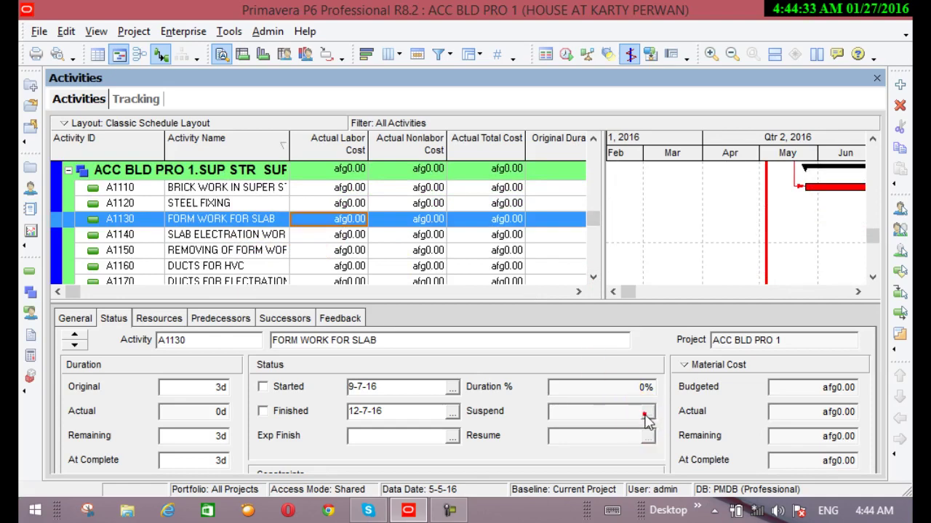
click(646, 435)
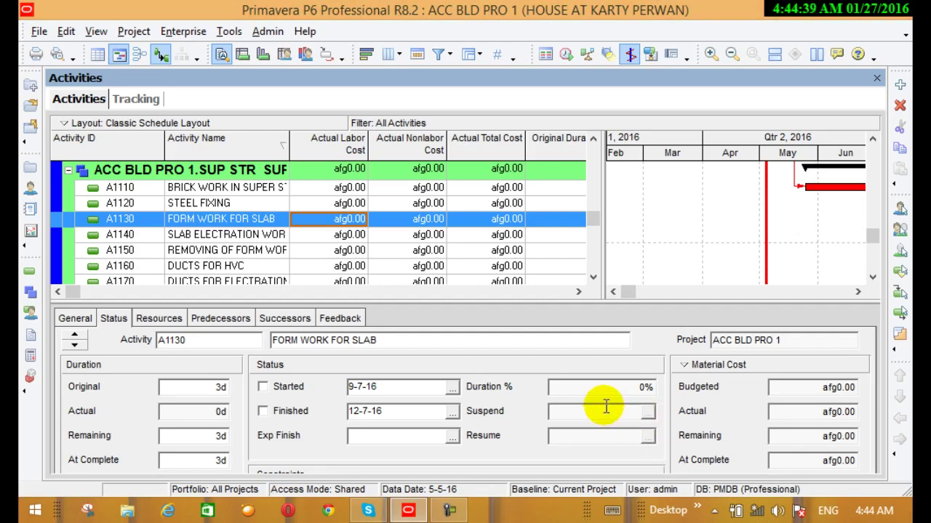
click(650, 412)
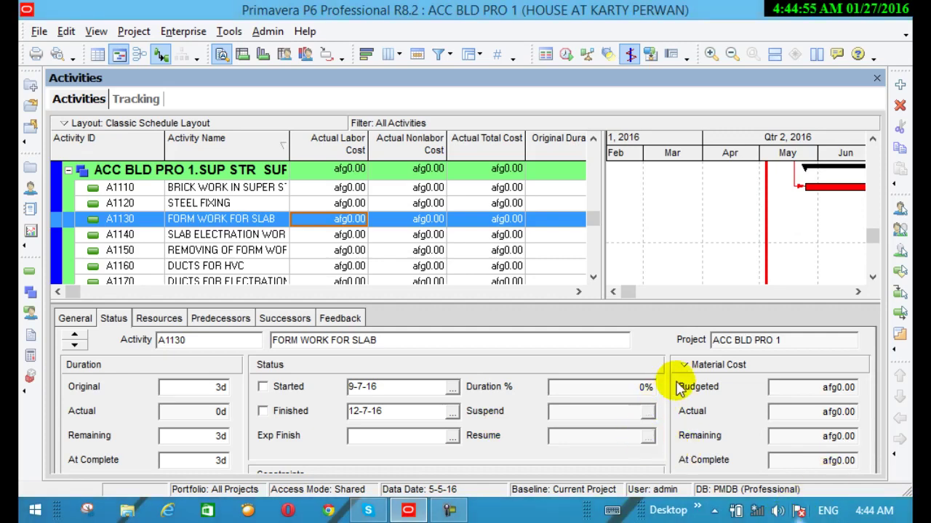
Step: Switch the status details from material cost to Labor Units and display them for activity A1030 ROUHG DRAWING
click(712, 367)
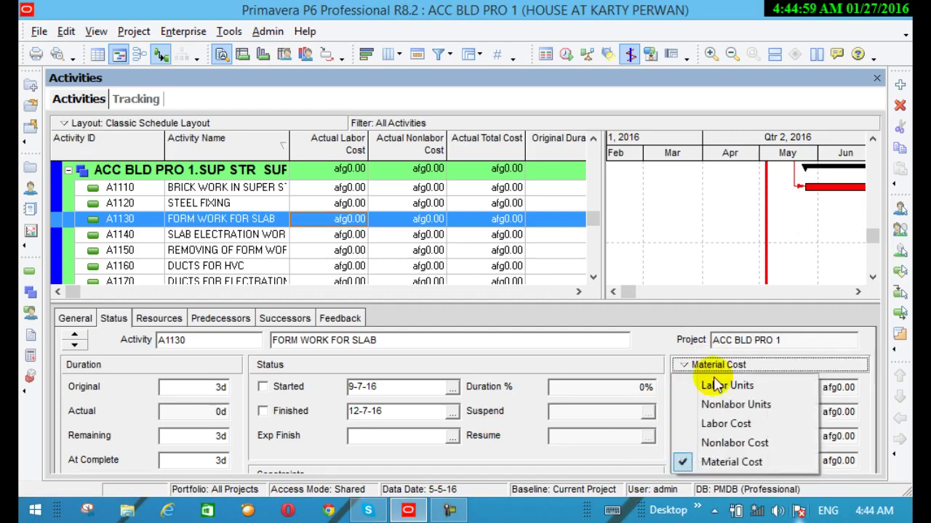
click(718, 386)
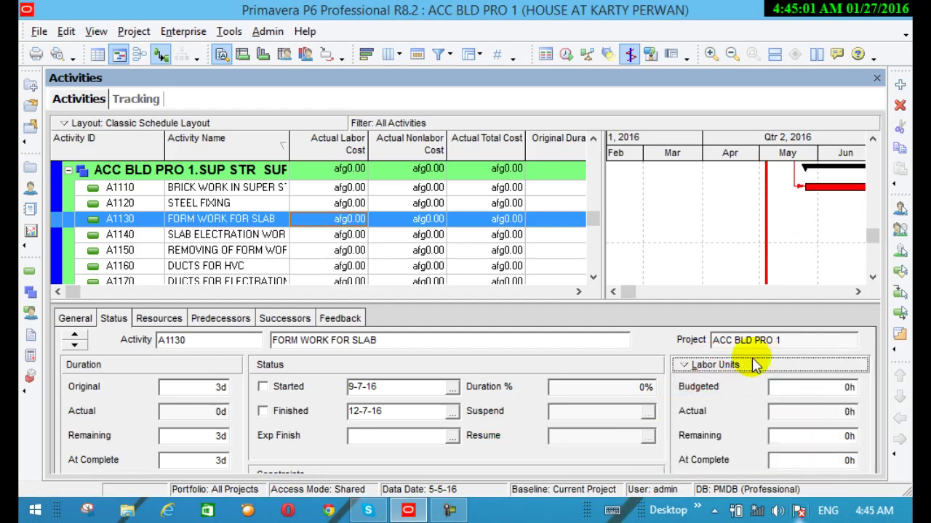
scroll(600, 187, up, 5)
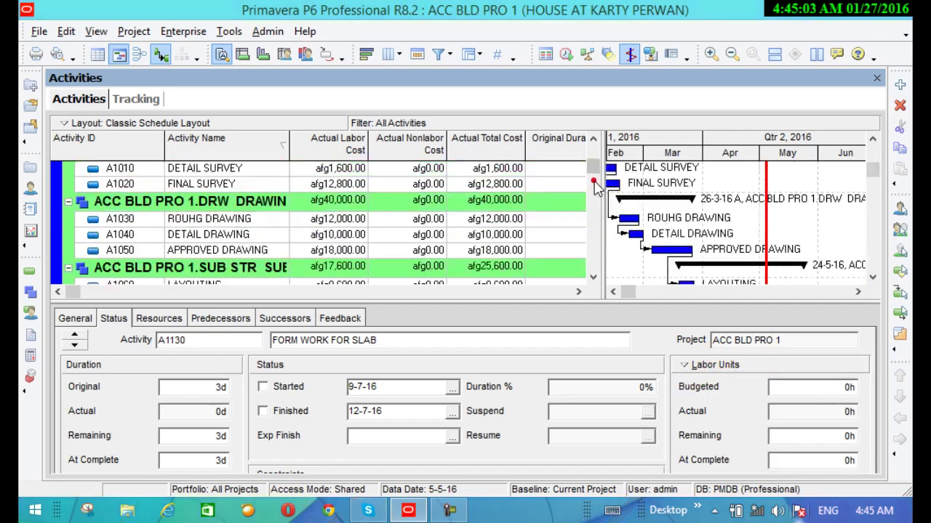
click(195, 218)
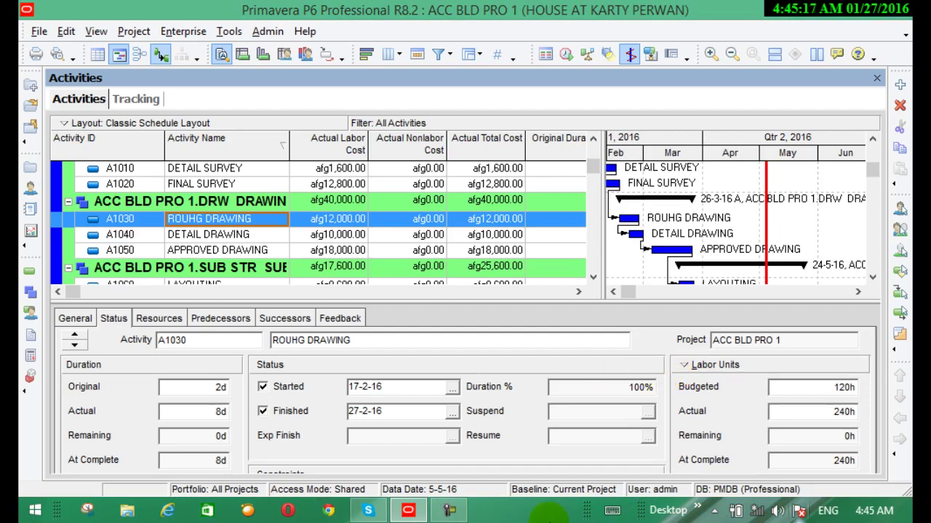
click(450, 509)
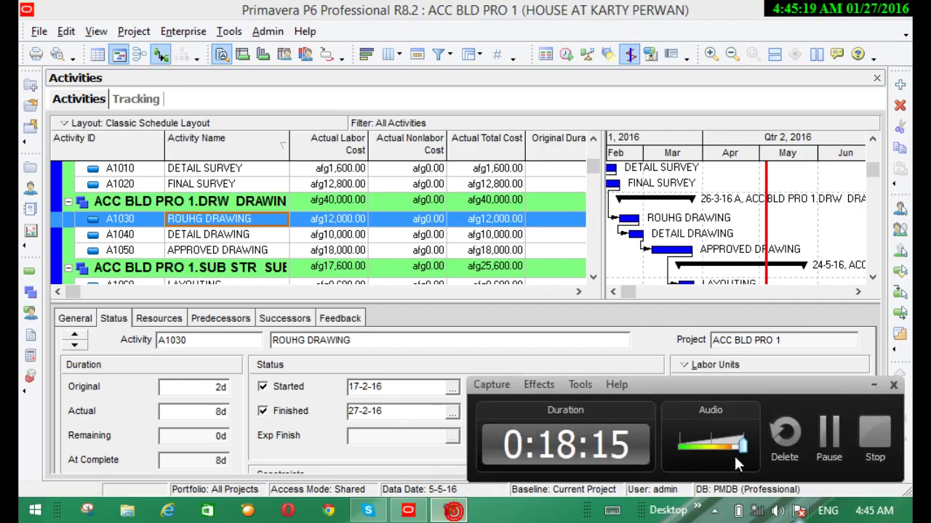